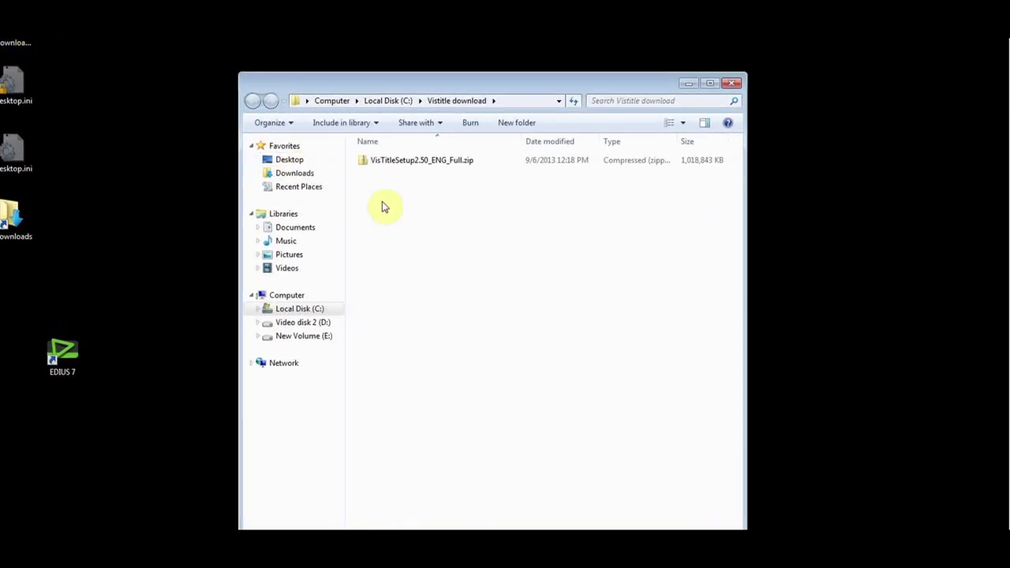
Step: Extract VisTitleSetup2.50_ENG_Full.zip to its suggested folder and run the VisTitleSetup application
{"action": "right_click", "coordinate": [447, 165]}
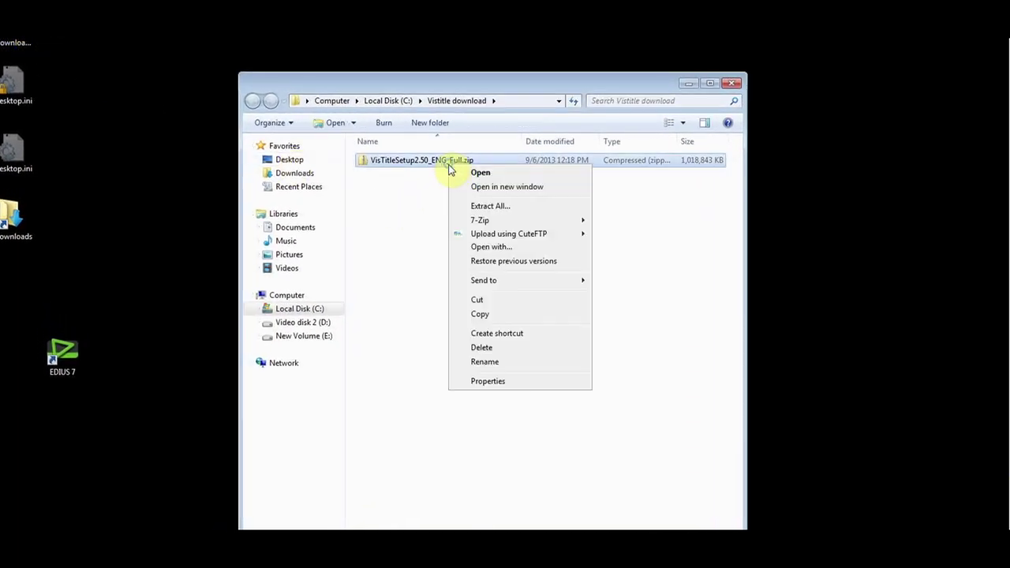
{"action": "left_click", "coordinate": [533, 207]}
{"action": "left_click", "coordinate": [652, 459]}
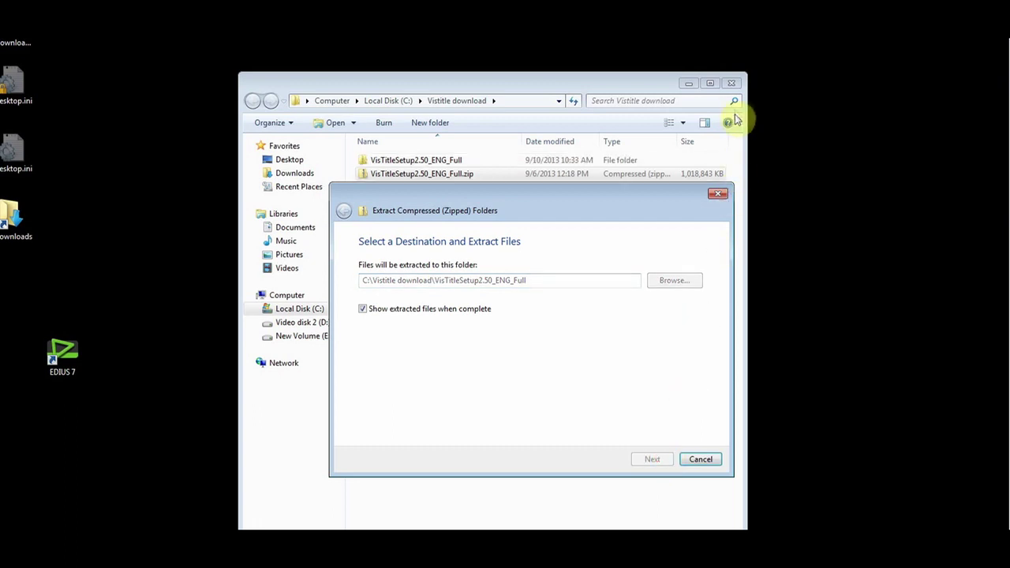
{"action": "left_click", "coordinate": [731, 83]}
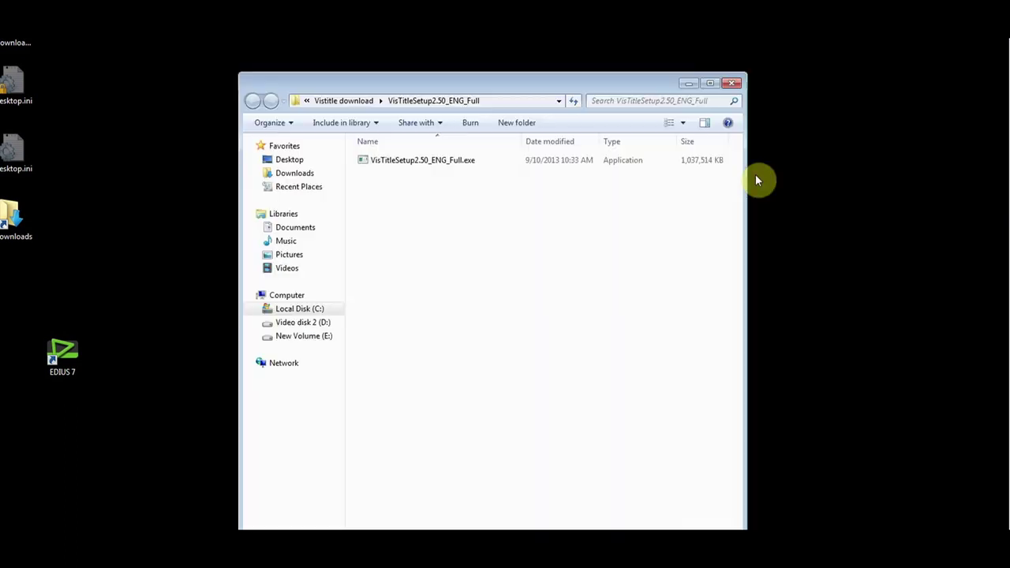
{"action": "left_click", "coordinate": [432, 162]}
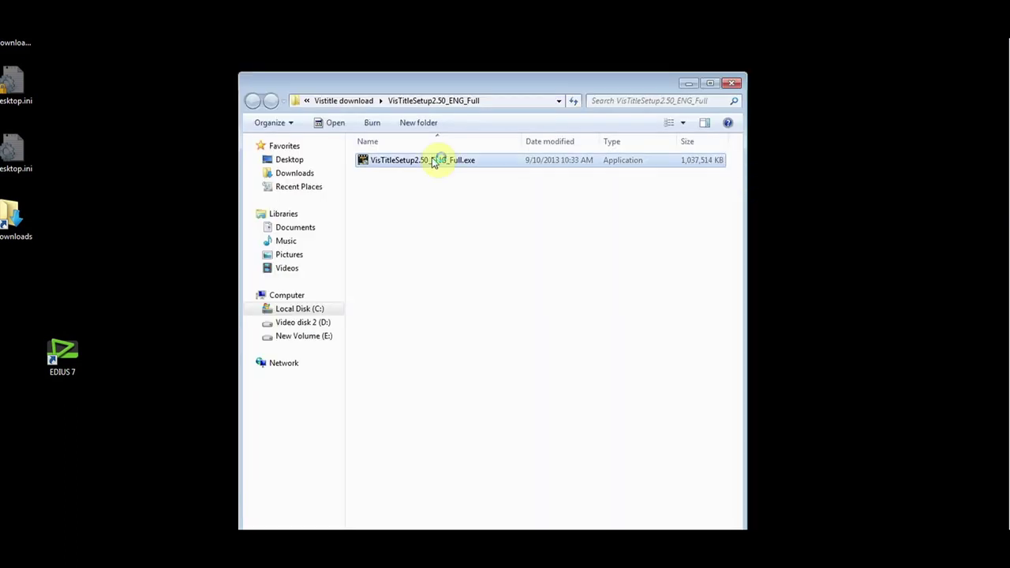
{"action": "left_click", "coordinate": [733, 83]}
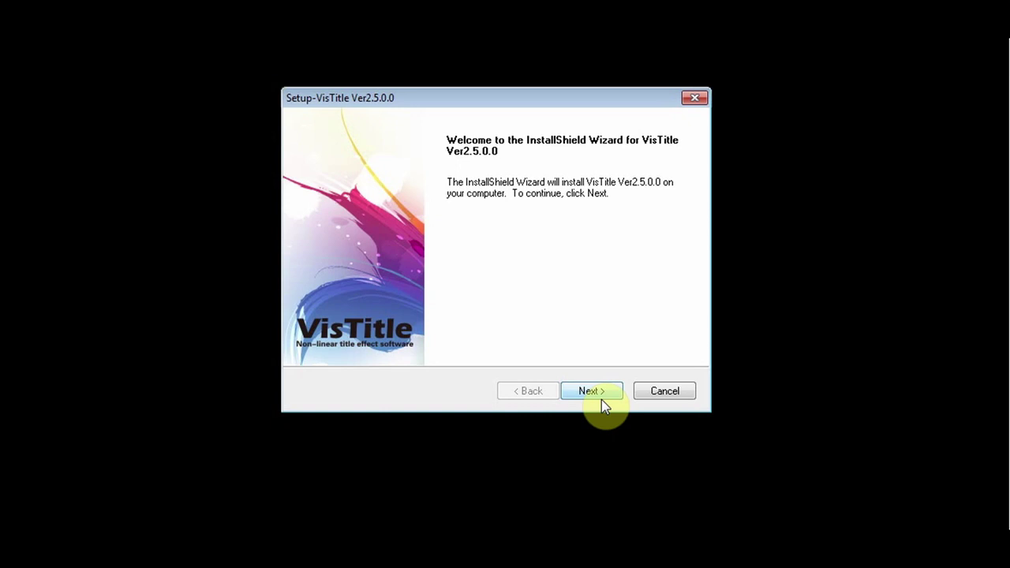
Step: Pass the welcome page and let the SafeNet USB dongle driver install until ready to use
{"action": "left_click", "coordinate": [601, 397]}
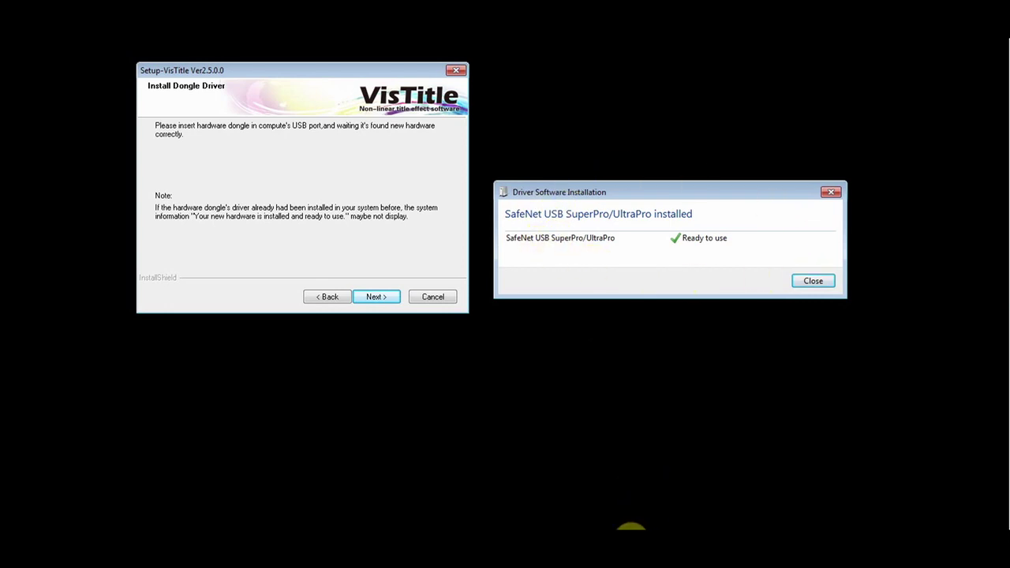
{"action": "left_click", "coordinate": [745, 523]}
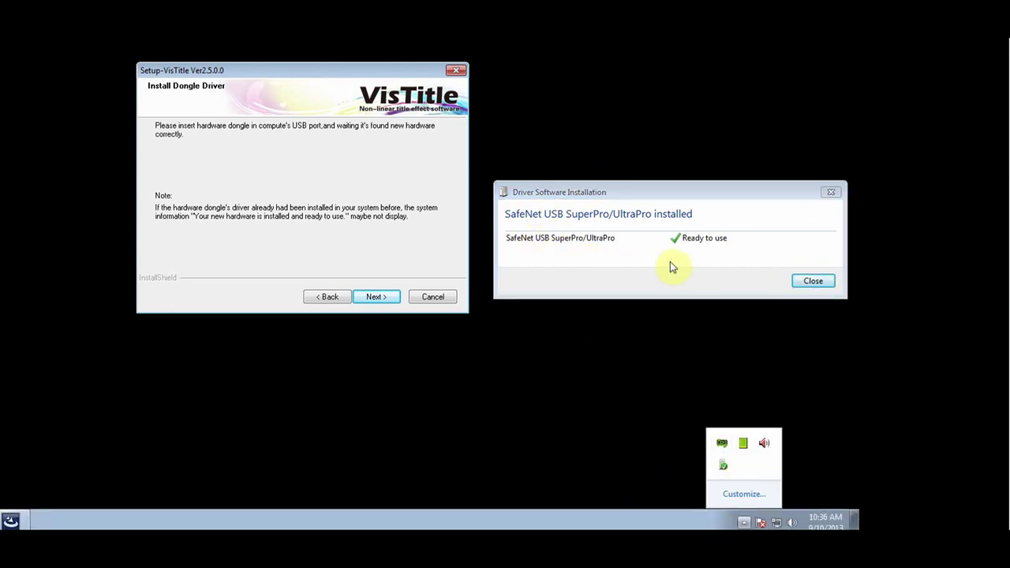
{"action": "left_click", "coordinate": [389, 299]}
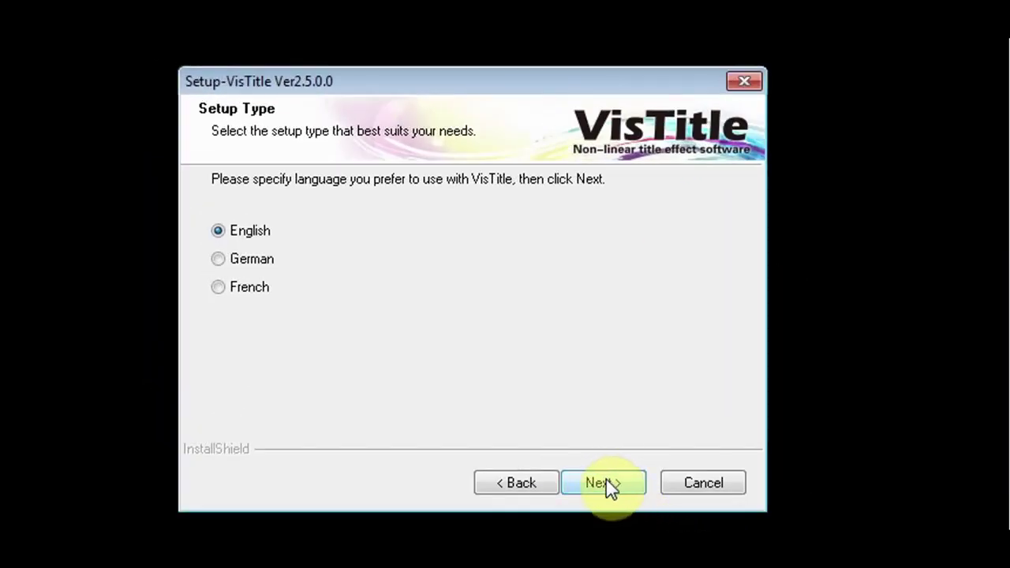
Step: Install VisTitle in English to C:\VisTitle, keeping DirectX and Show Release Note selected
{"action": "left_click", "coordinate": [606, 479]}
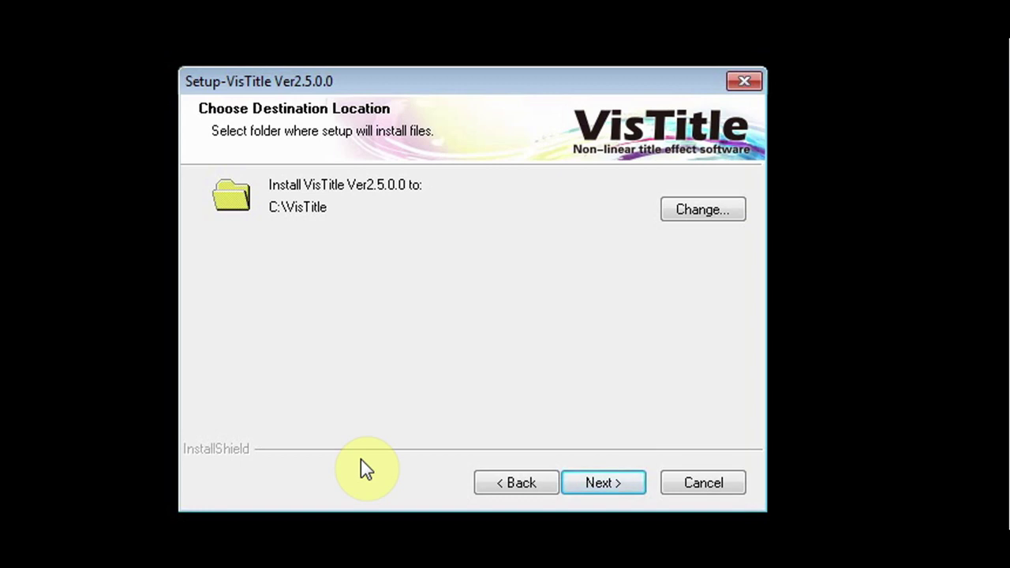
{"action": "left_click", "coordinate": [609, 486]}
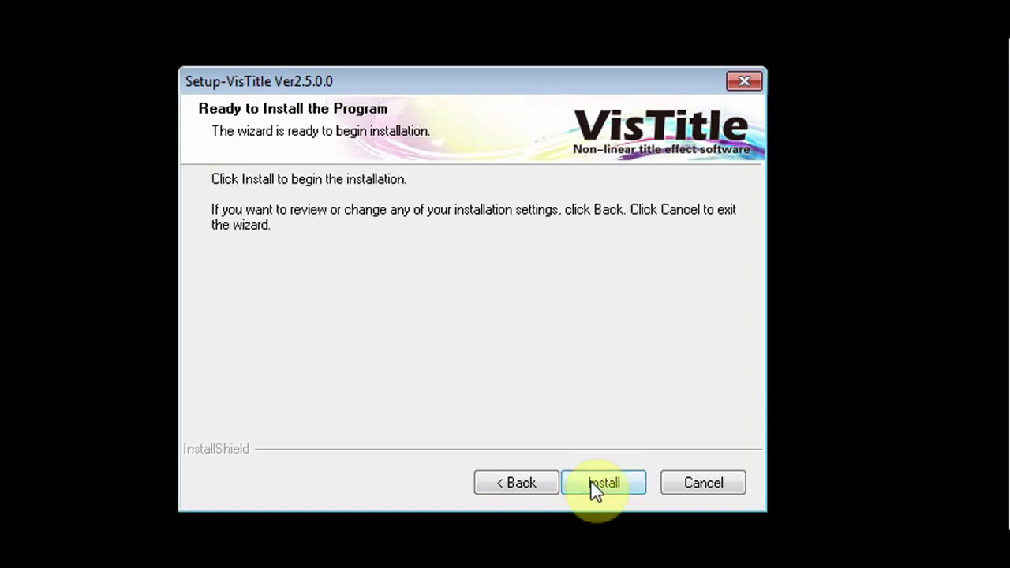
{"action": "left_click", "coordinate": [594, 488]}
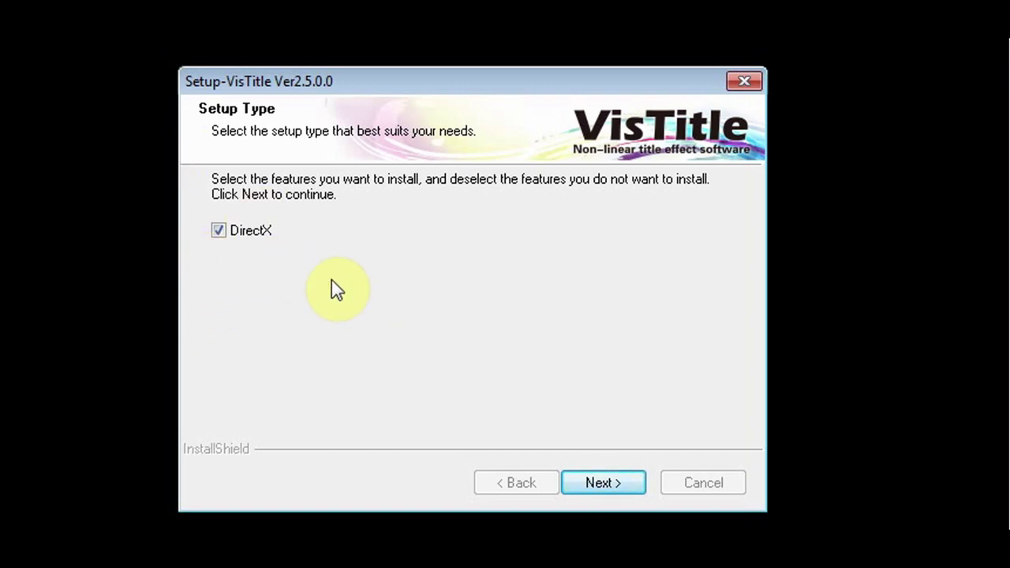
{"action": "left_click", "coordinate": [632, 482]}
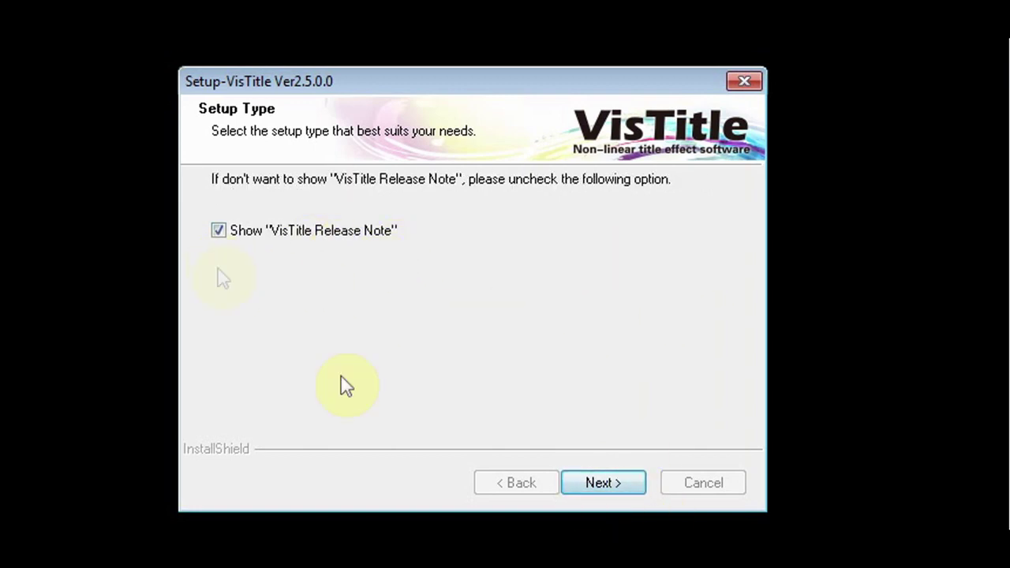
{"action": "left_click", "coordinate": [632, 489]}
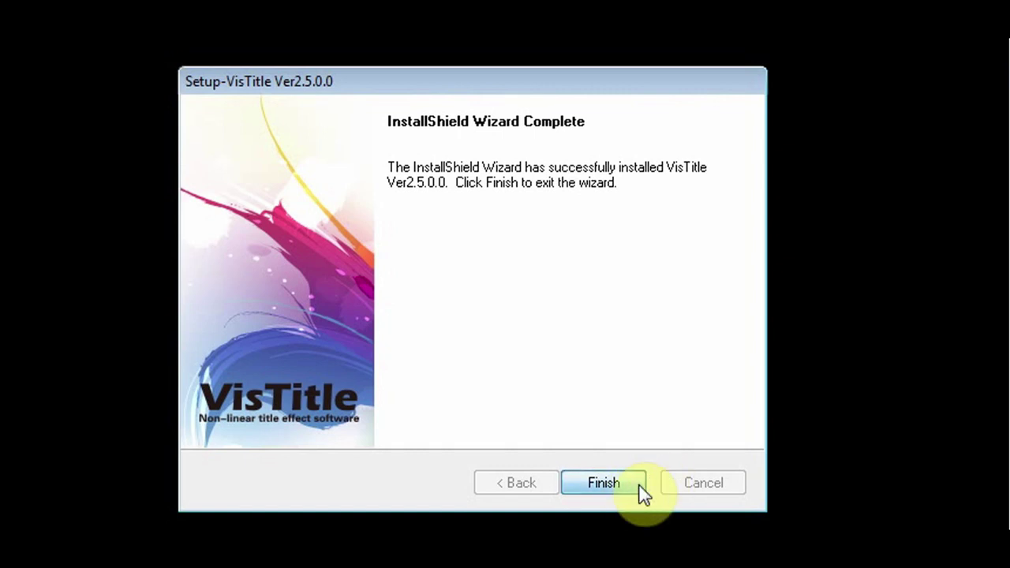
{"action": "left_click", "coordinate": [639, 485]}
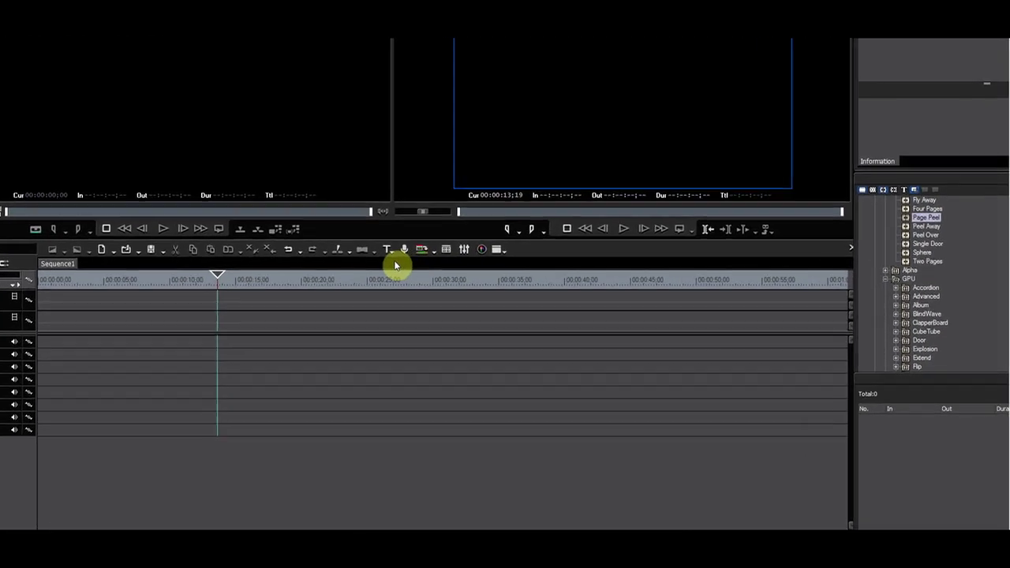
Step: Check the title button's dropdown to confirm VisTitle is listed as a titler
{"action": "left_click", "coordinate": [392, 252]}
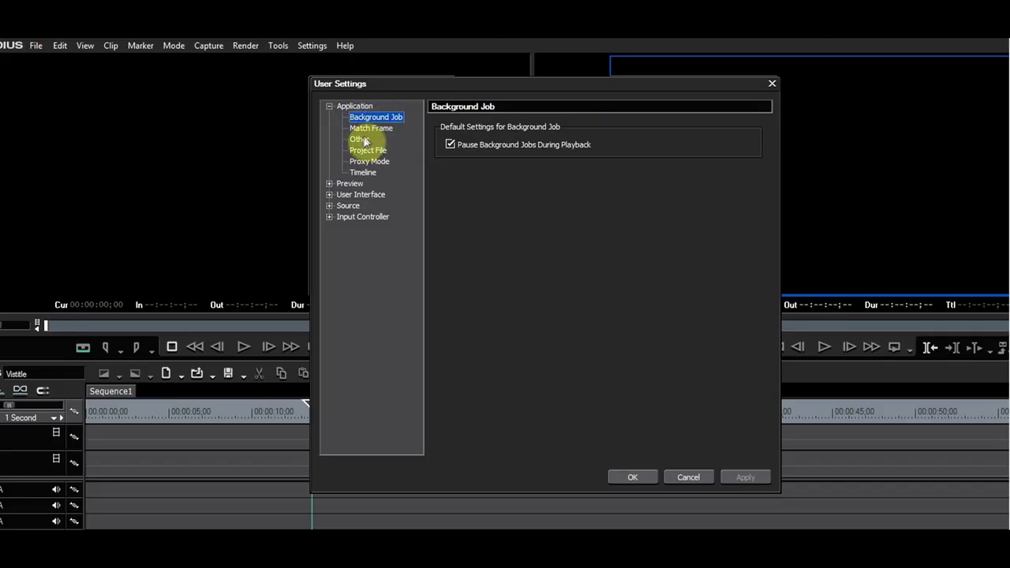
Step: Under Application > Other, set Default Titler to VisTitle, then review Source > Duration
{"action": "left_click", "coordinate": [359, 139]}
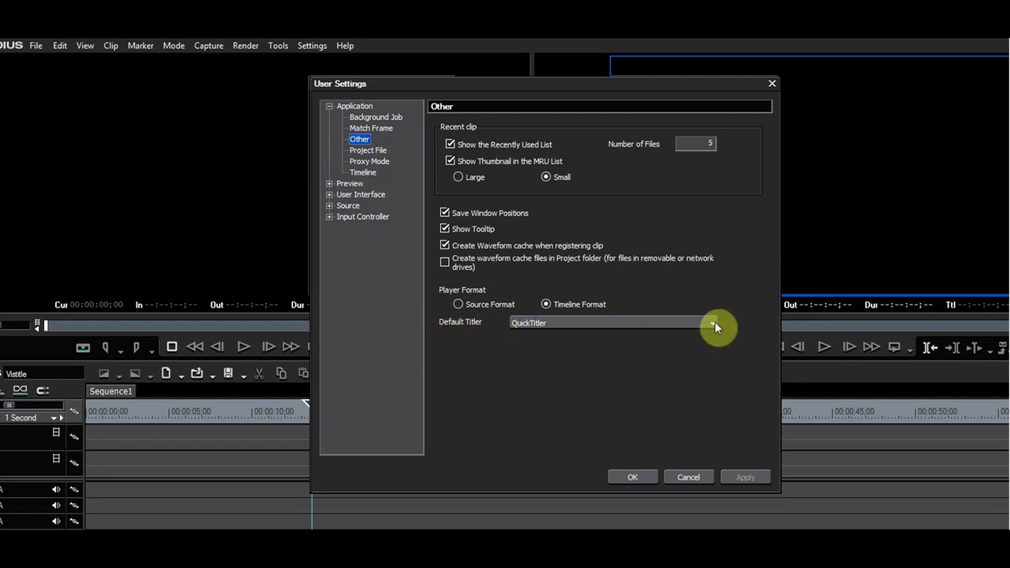
{"action": "left_click", "coordinate": [715, 322]}
{"action": "left_click", "coordinate": [539, 347]}
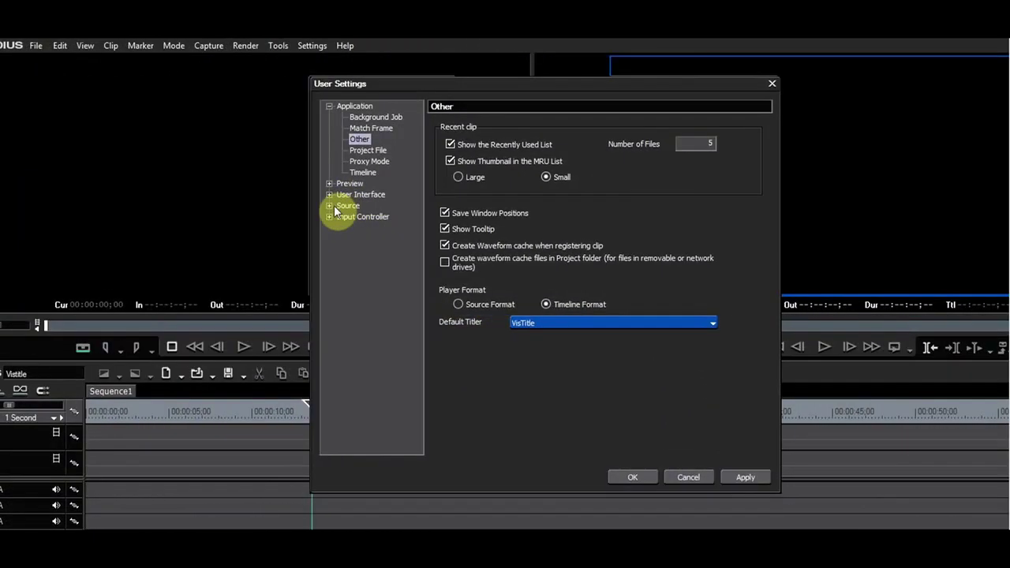
{"action": "left_click", "coordinate": [329, 206]}
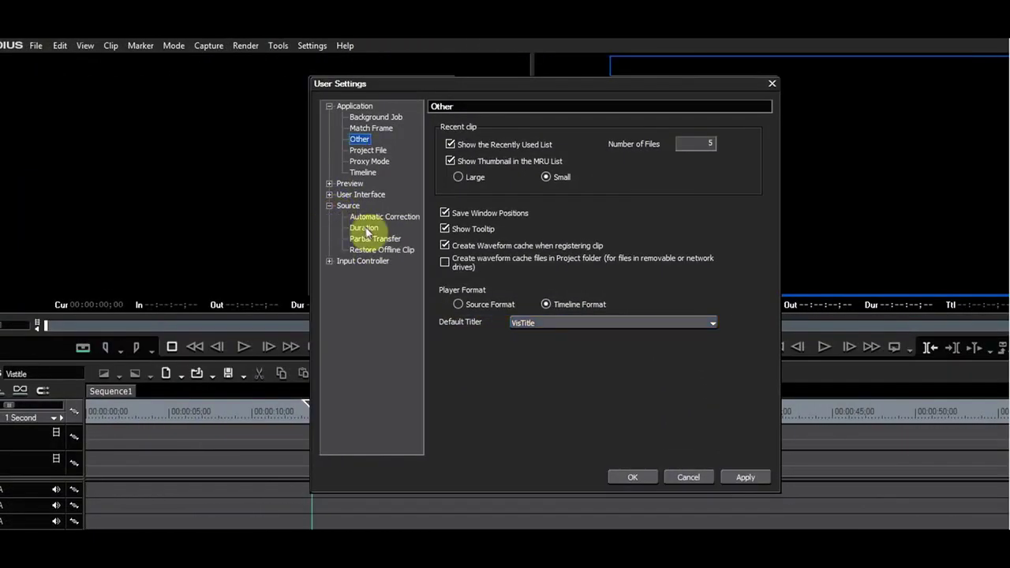
{"action": "left_click", "coordinate": [363, 227]}
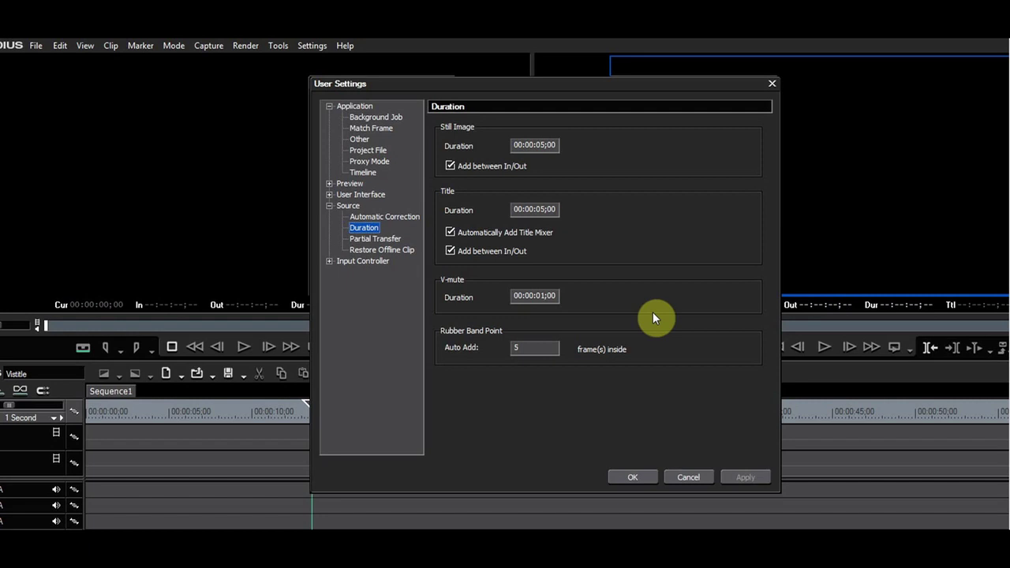
Step: Confirm the user settings and drag the HD017 template from the Title Template Library onto 2V
{"action": "left_click", "coordinate": [642, 470]}
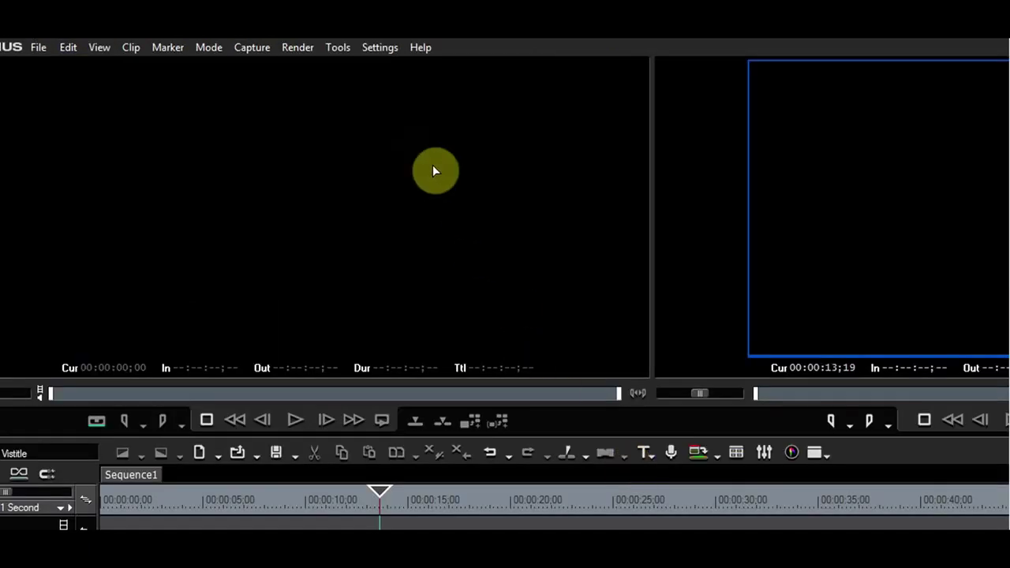
{"action": "left_click", "coordinate": [336, 48]}
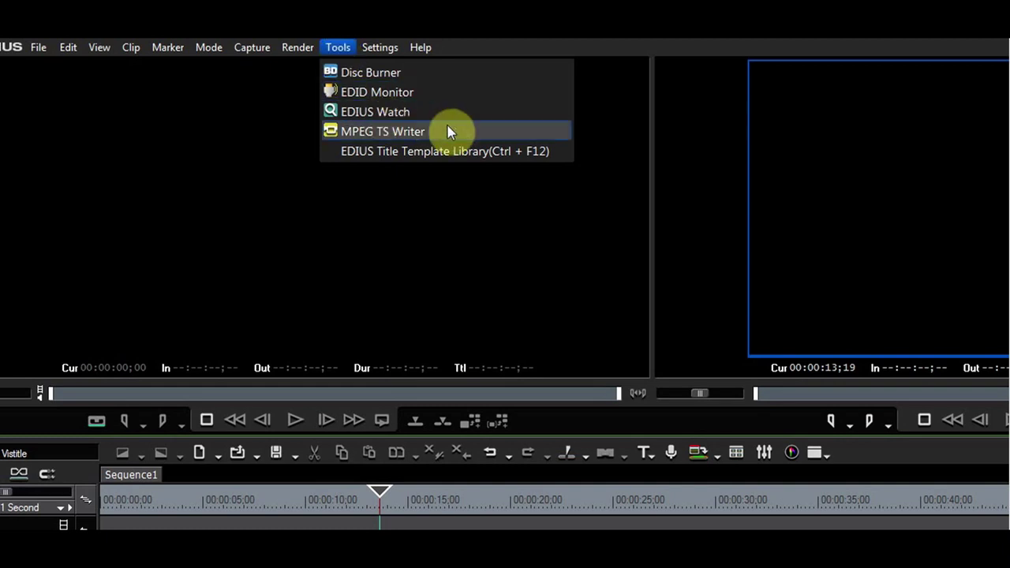
{"action": "left_click", "coordinate": [566, 157]}
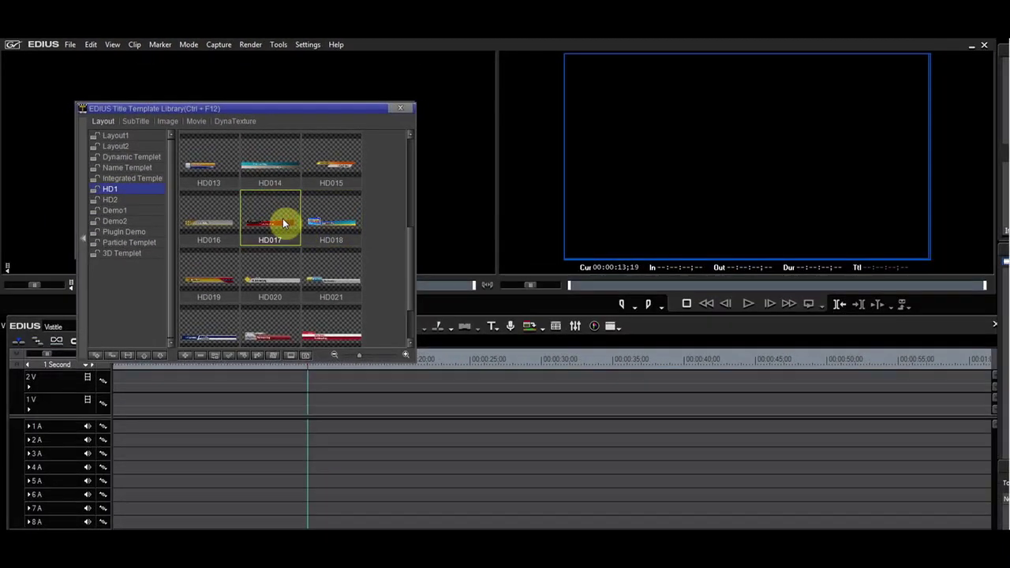
{"action": "left_click_drag", "start_coordinate": [284, 224], "coordinate": [241, 381]}
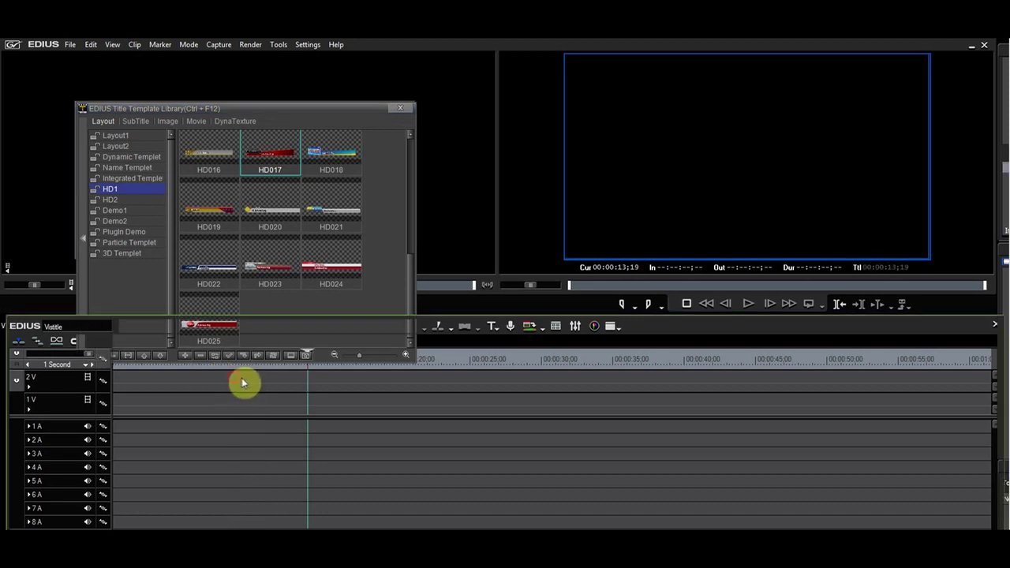
{"action": "left_click", "coordinate": [401, 108]}
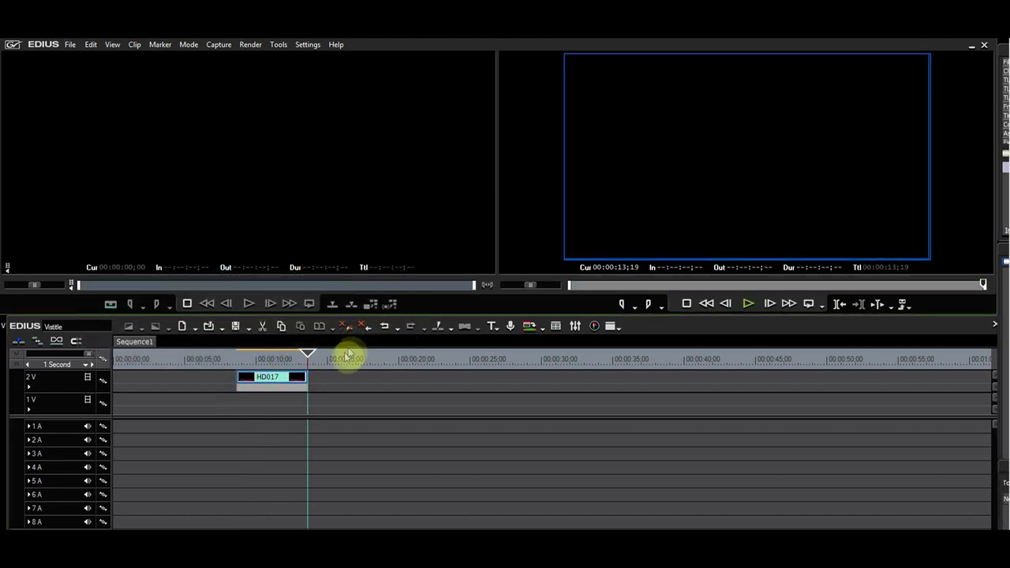
Step: Retitle HD017 with heading 'EDIUS' and subheading 'EDIUS is a fast NLE', and save it
{"action": "double_click", "coordinate": [278, 383]}
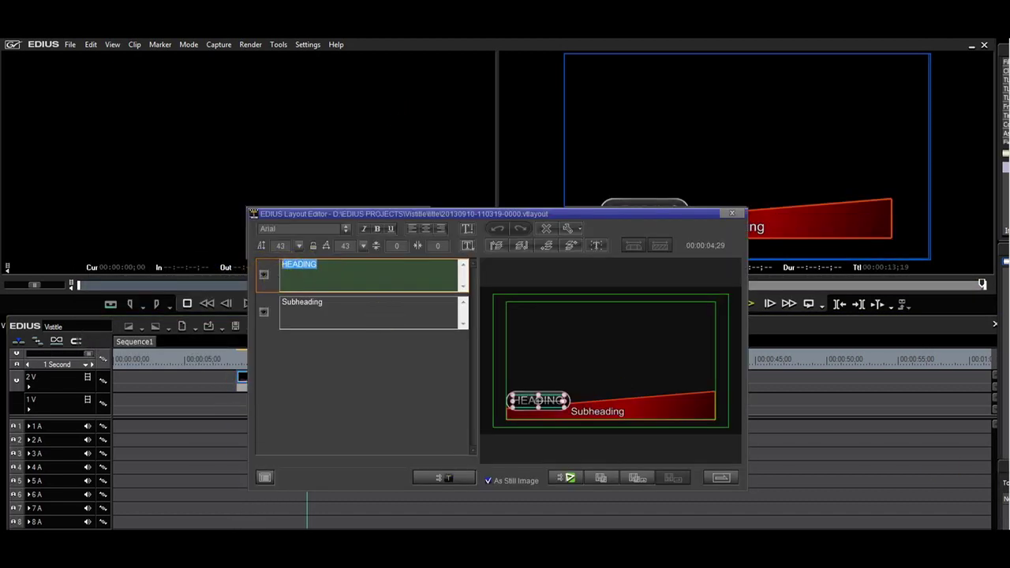
{"action": "key", "text": "BackSpace"}
{"action": "type", "text": "EDIUS"}
{"action": "key", "text": "Tab"}
{"action": "type", "text": "EDIUS is "}
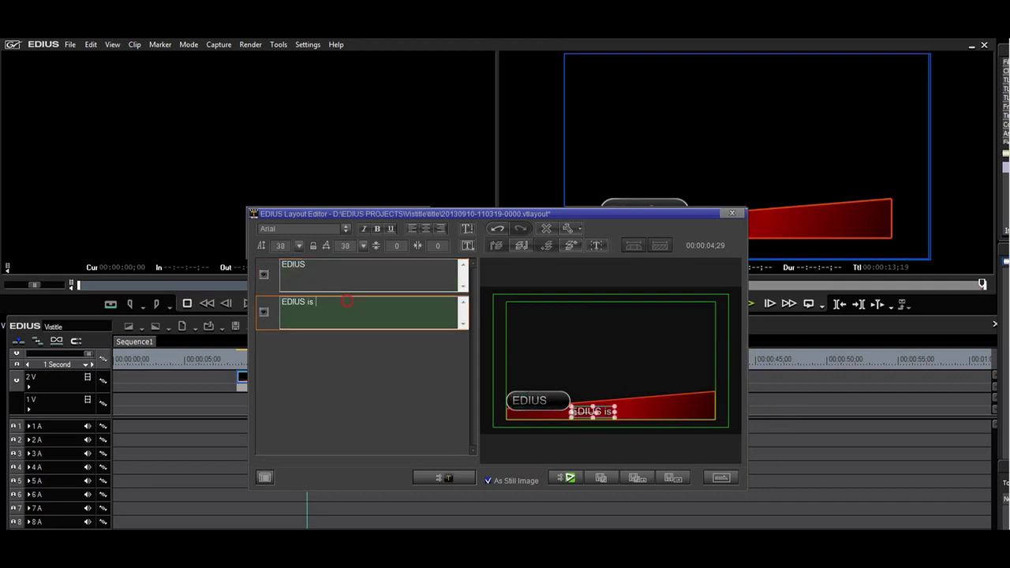
{"action": "type", "text": "a fast NLE"}
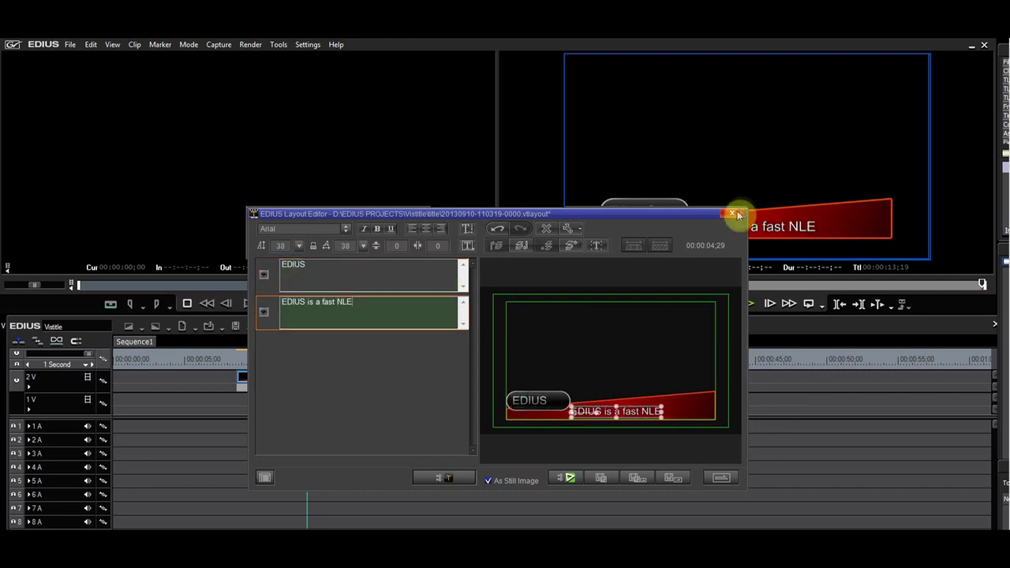
{"action": "left_click", "coordinate": [733, 213]}
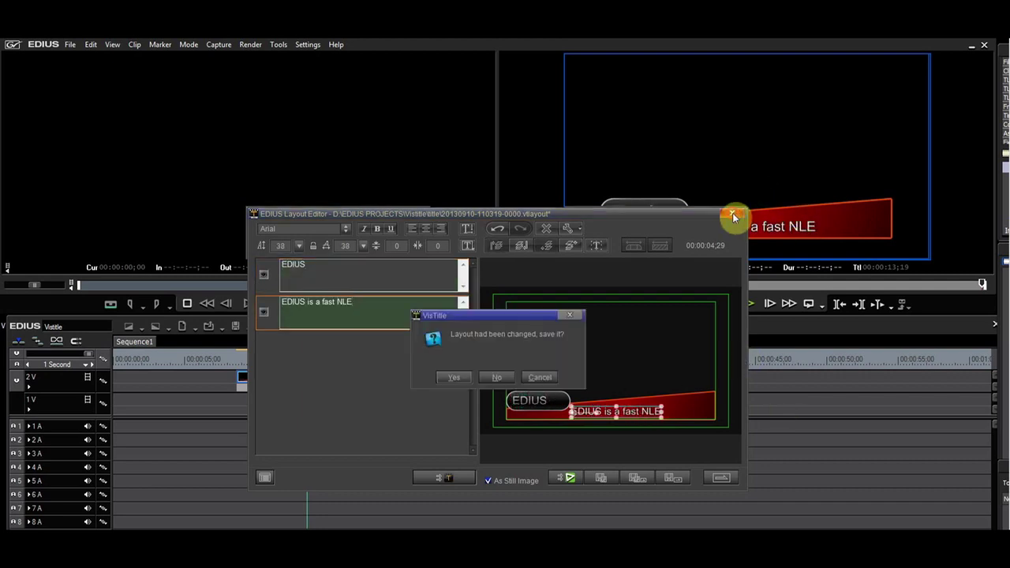
{"action": "left_click", "coordinate": [469, 379]}
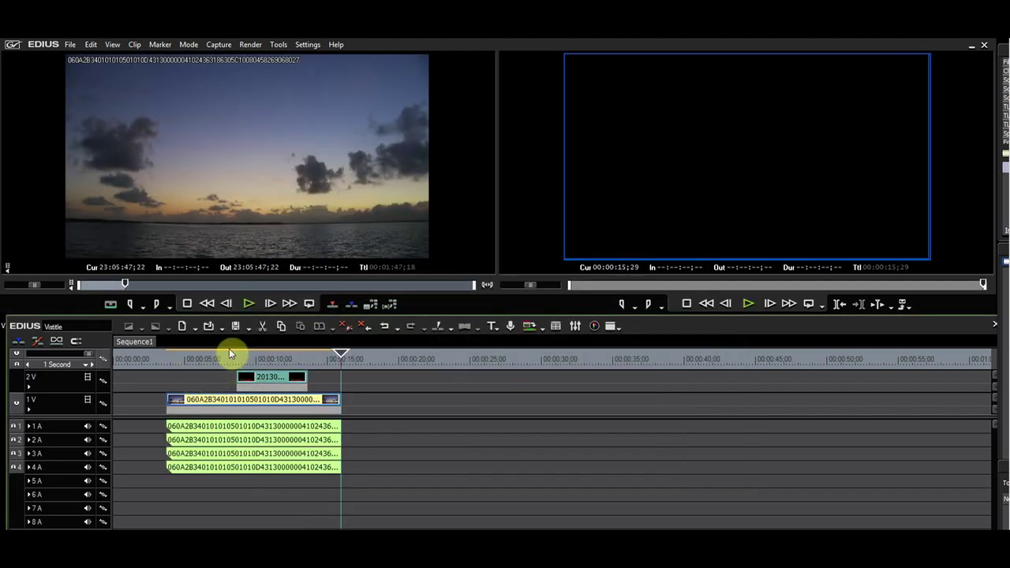
Step: Play back the sequence to preview the title over the sunset footage
{"action": "left_click", "coordinate": [229, 360]}
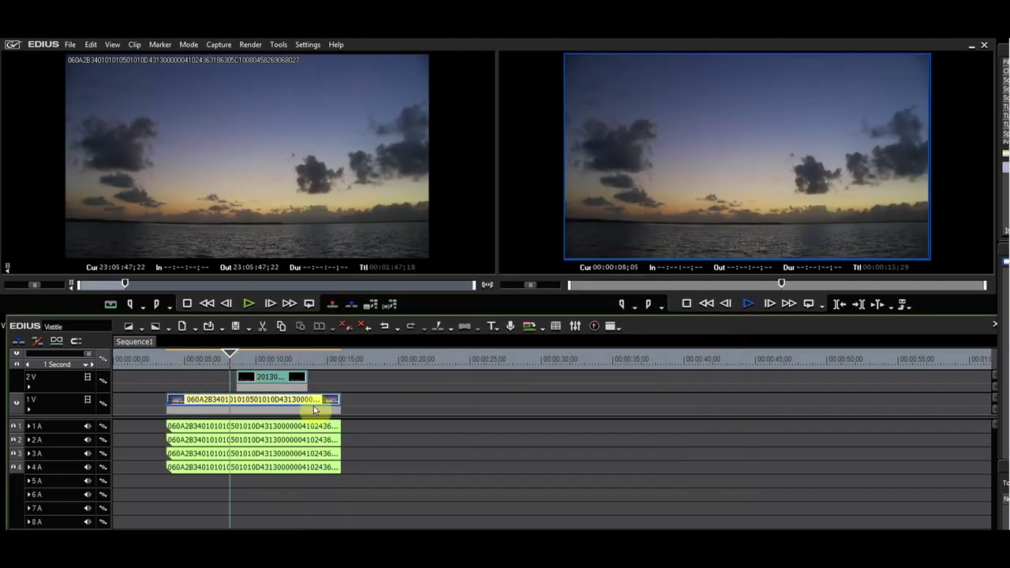
{"action": "key", "text": "space"}
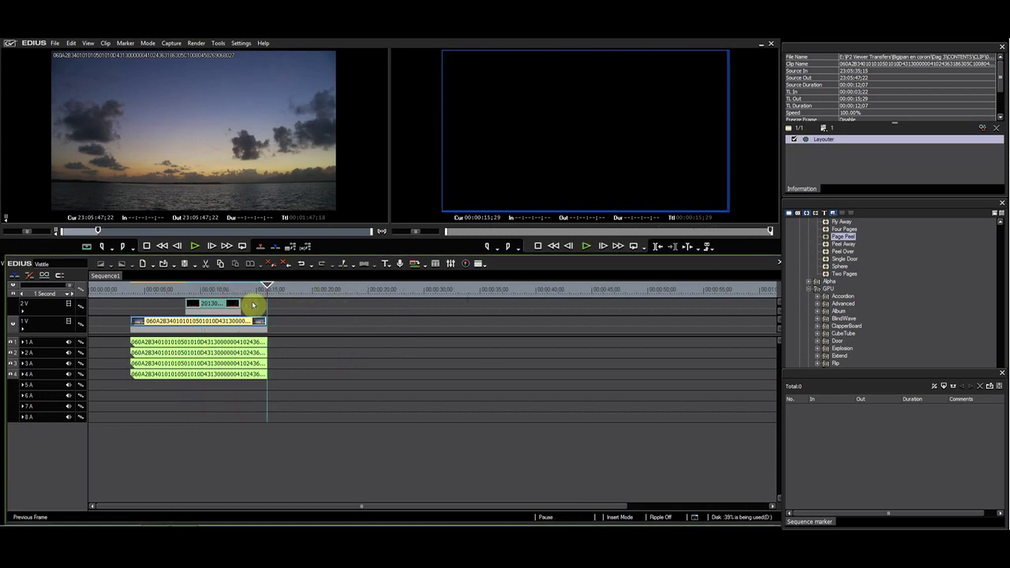
{"action": "left_click", "coordinate": [220, 306]}
Step: Open the title in the quick layout editor, close it, then reopen it in full VisTitle
{"action": "double_click", "coordinate": [219, 306]}
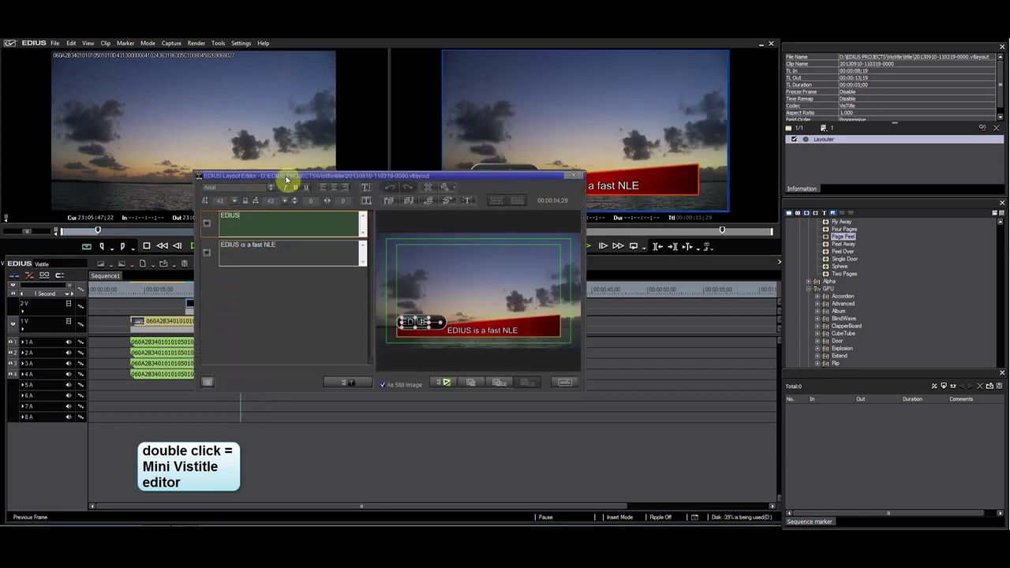
{"action": "left_click", "coordinate": [578, 176]}
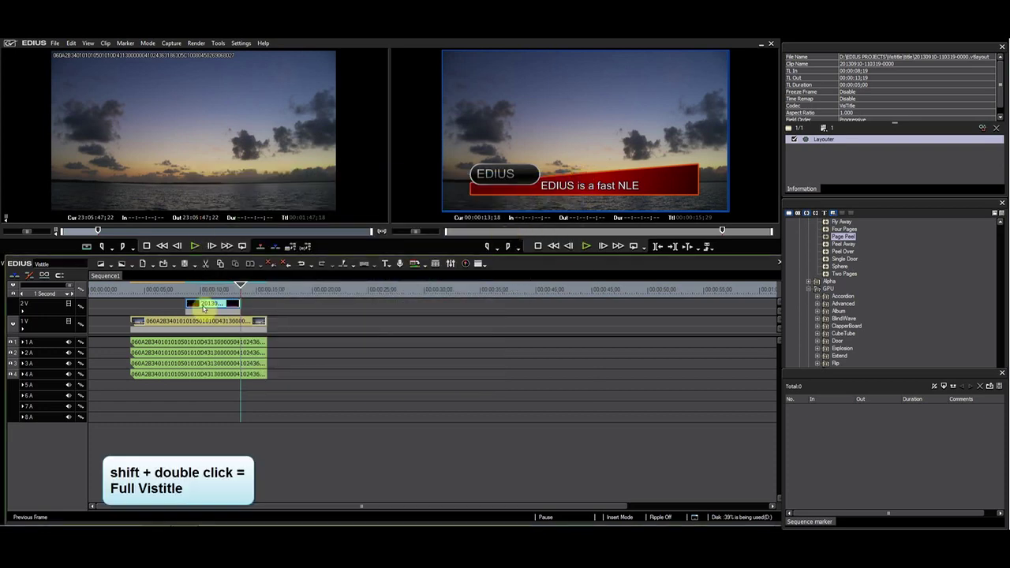
{"action": "double_click", "coordinate": [204, 306], "text": "shift"}
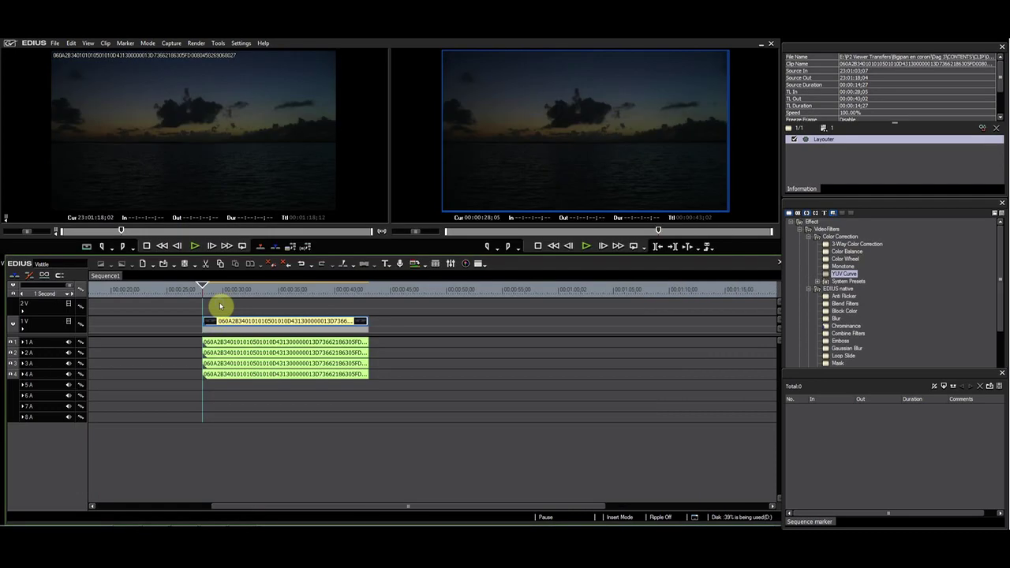
Step: Create a new VisTitle clip on the timeline and make it a scrolling roll
{"action": "right_click", "coordinate": [221, 306]}
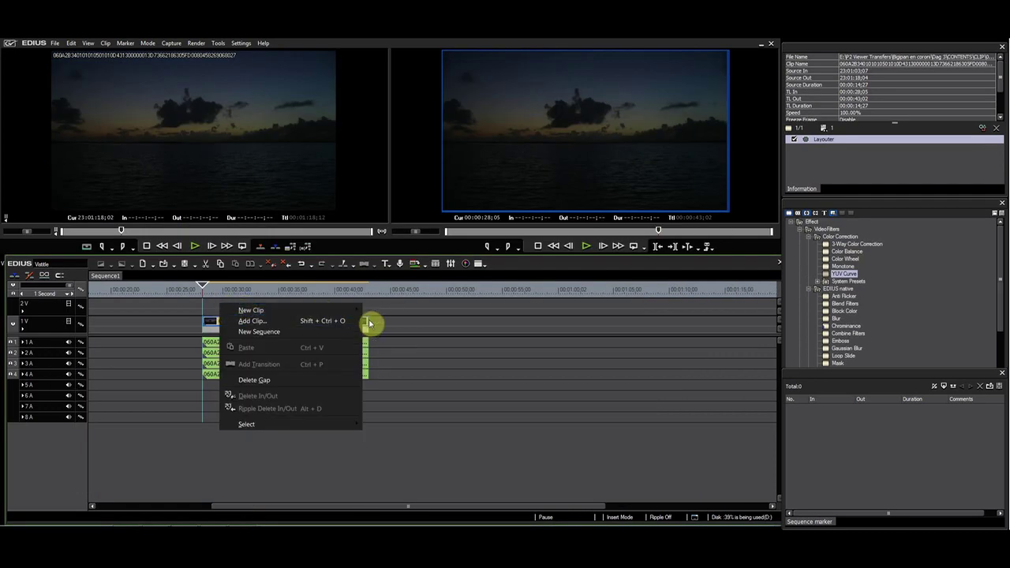
{"action": "mouse_move", "coordinate": [251, 310]}
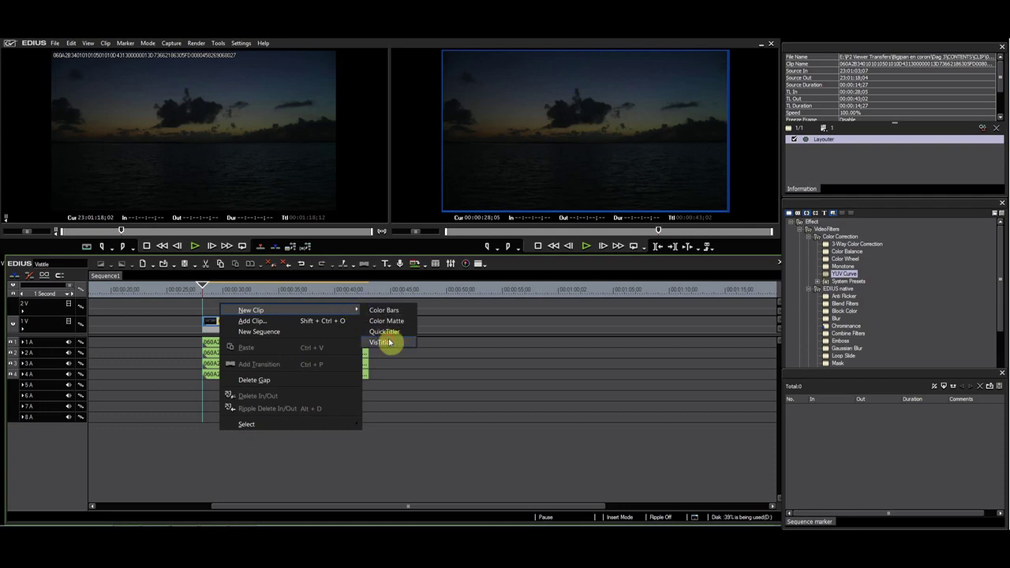
{"action": "left_click", "coordinate": [384, 342]}
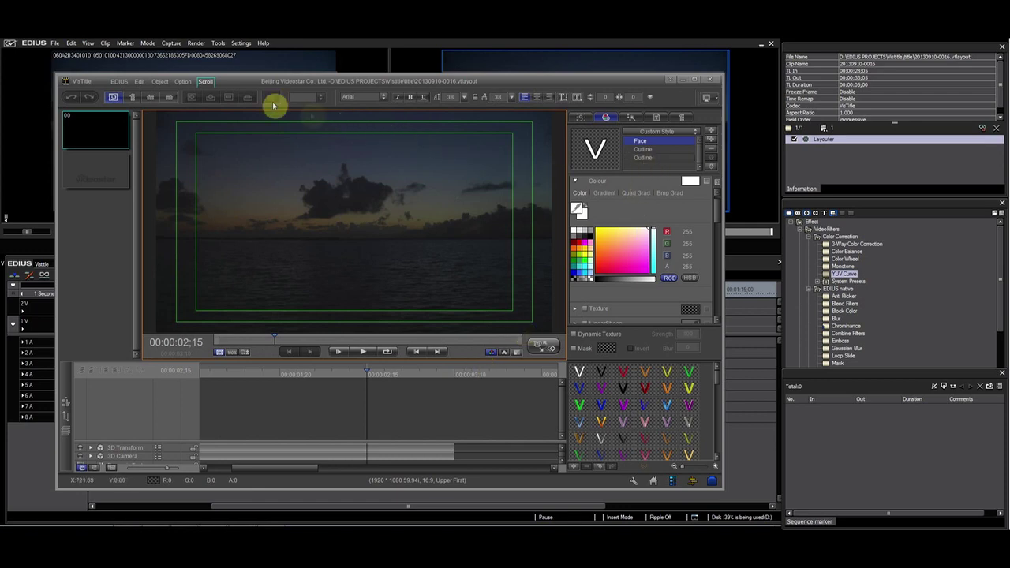
{"action": "left_click", "coordinate": [132, 98]}
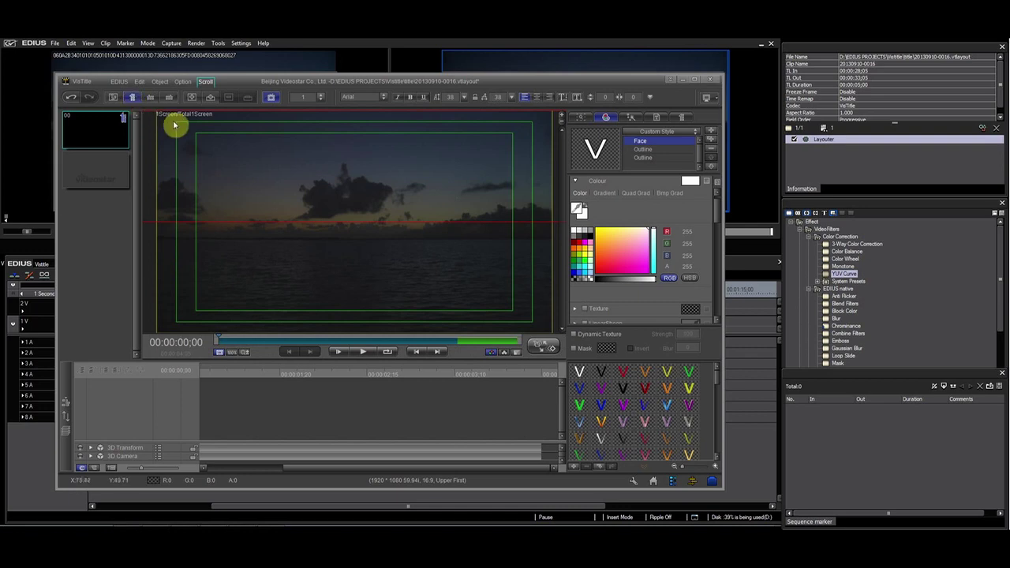
Step: Import the credits from Vistitle roll.txt into the Text list and select the Sript: line
{"action": "left_click", "coordinate": [657, 117]}
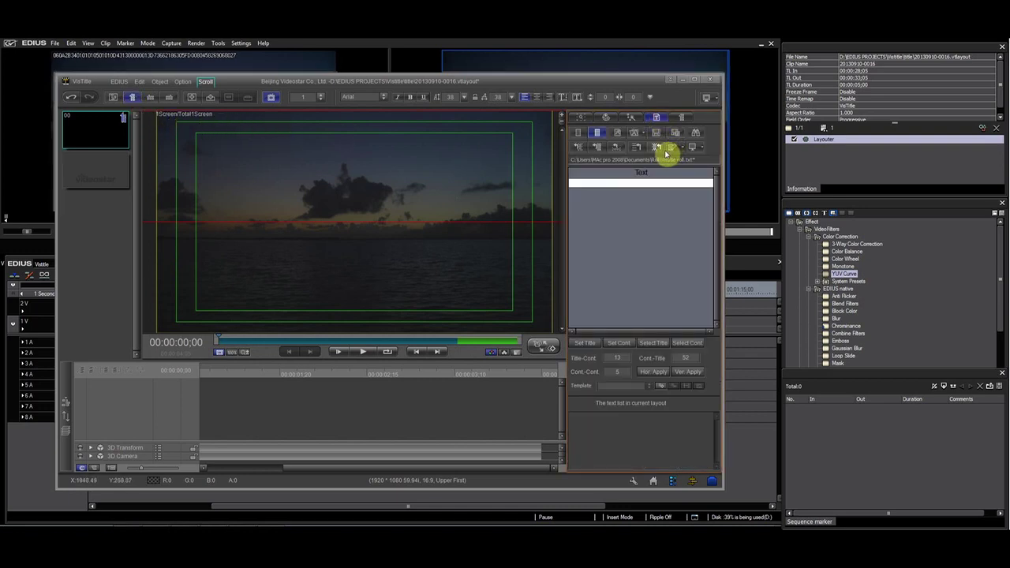
{"action": "left_click", "coordinate": [657, 148]}
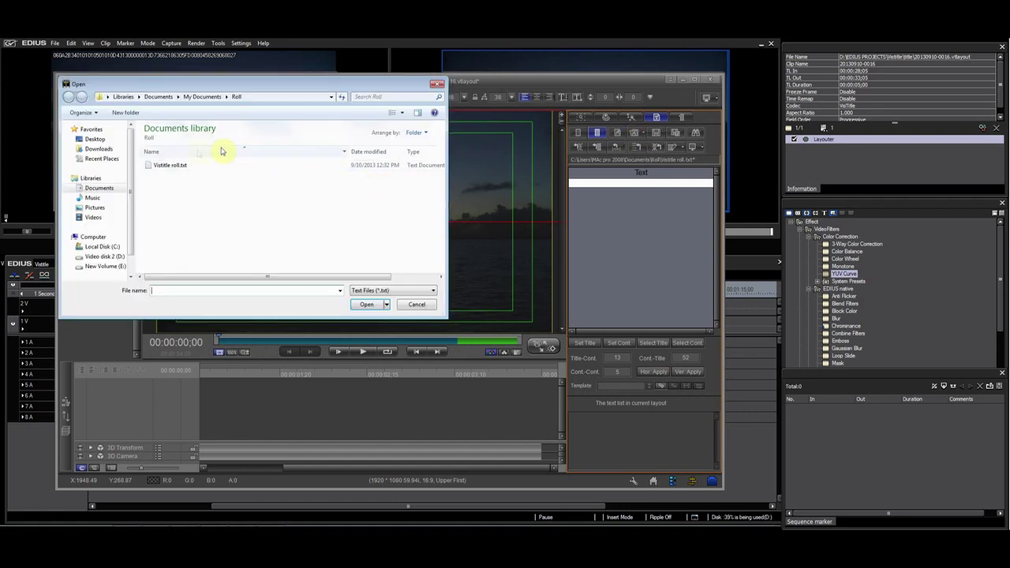
{"action": "left_click", "coordinate": [180, 167]}
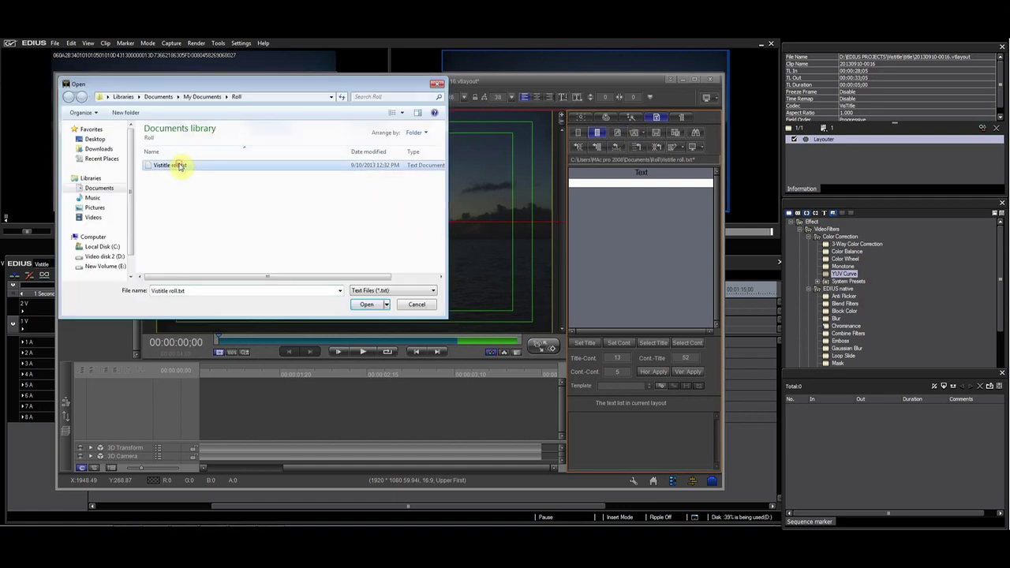
{"action": "left_click", "coordinate": [368, 305]}
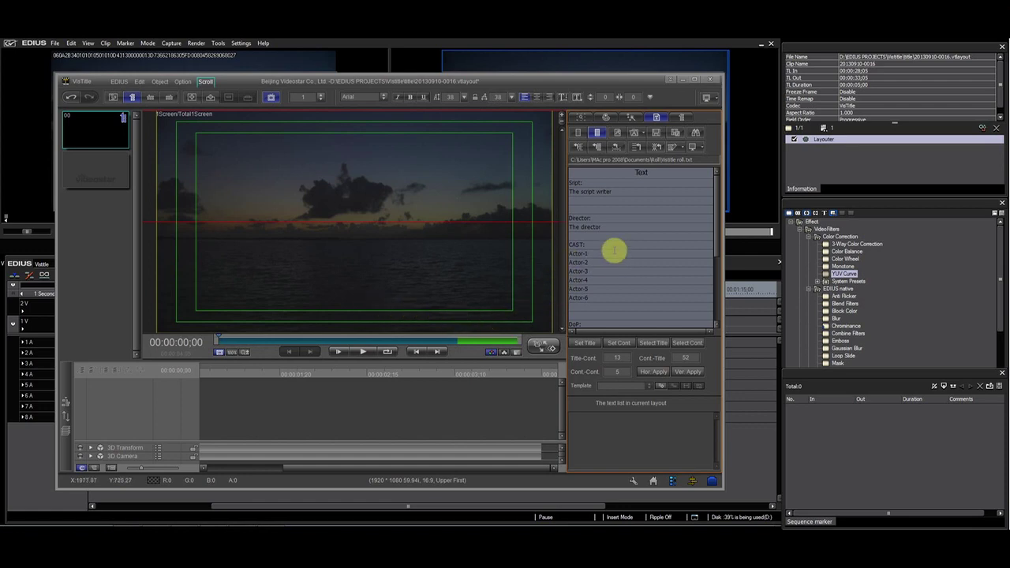
{"action": "left_click", "coordinate": [580, 182]}
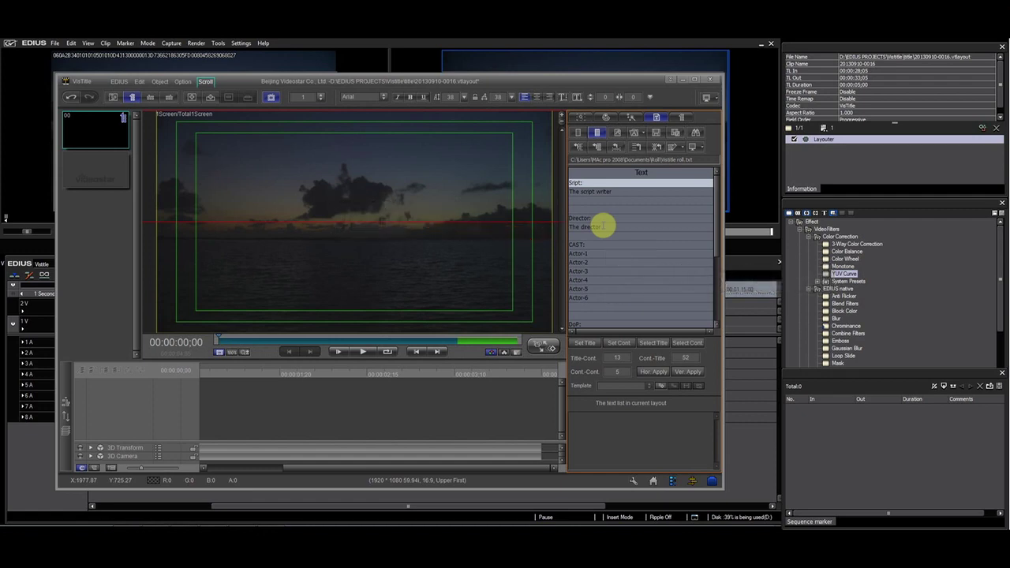
Step: Add Director, CAST, DoP, Camera, Sound and Editing to Sript as title headings; mark the rest as content
{"action": "left_click", "coordinate": [602, 219]}
{"action": "left_click", "coordinate": [597, 244]}
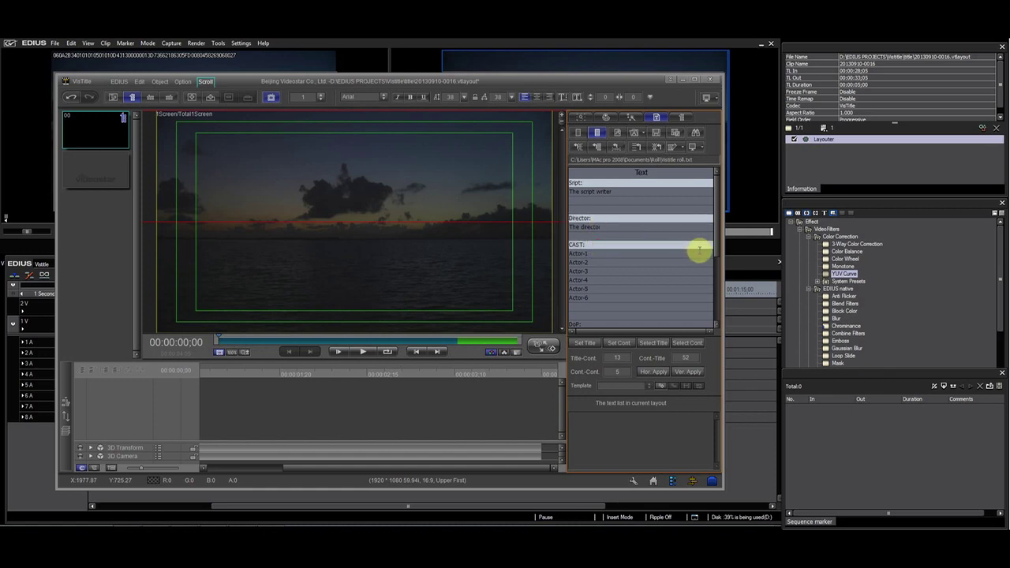
{"action": "scroll", "coordinate": [717, 254], "scroll_direction": "down", "scroll_amount": 2}
{"action": "scroll", "coordinate": [716, 254], "scroll_direction": "down", "scroll_amount": 1}
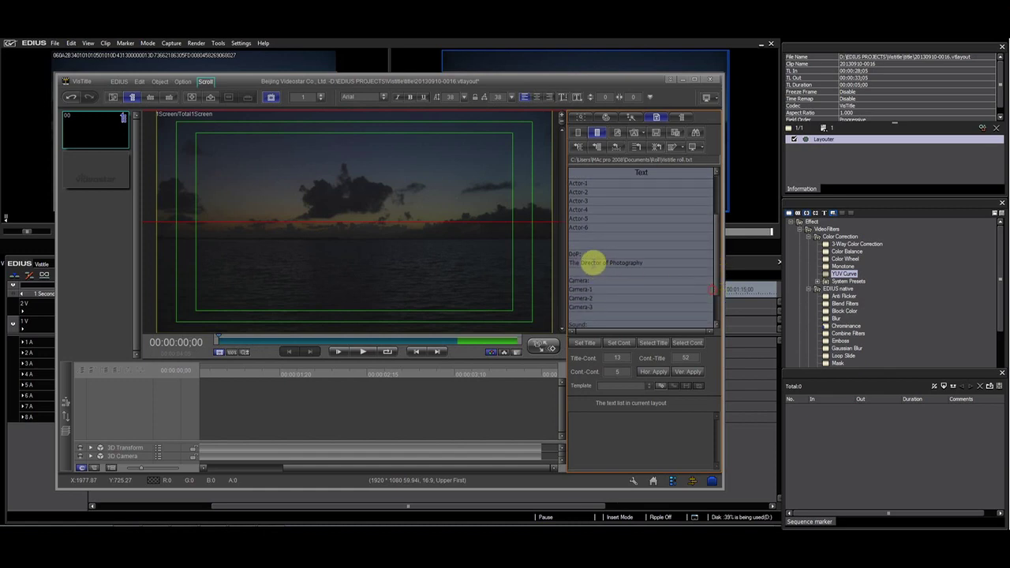
{"action": "left_click", "coordinate": [593, 254]}
{"action": "left_click", "coordinate": [602, 280]}
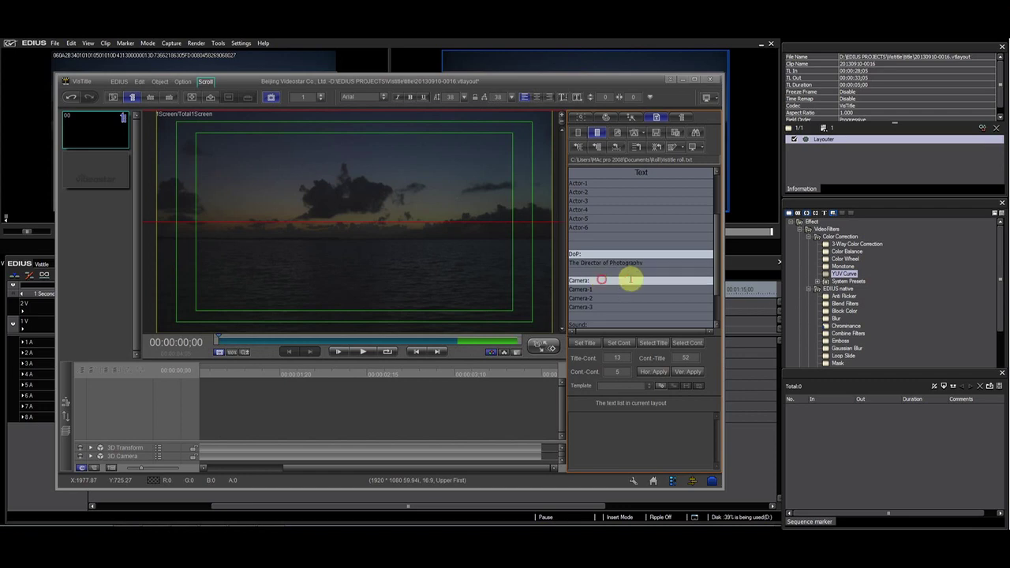
{"action": "scroll", "coordinate": [712, 304], "scroll_direction": "down", "scroll_amount": 2}
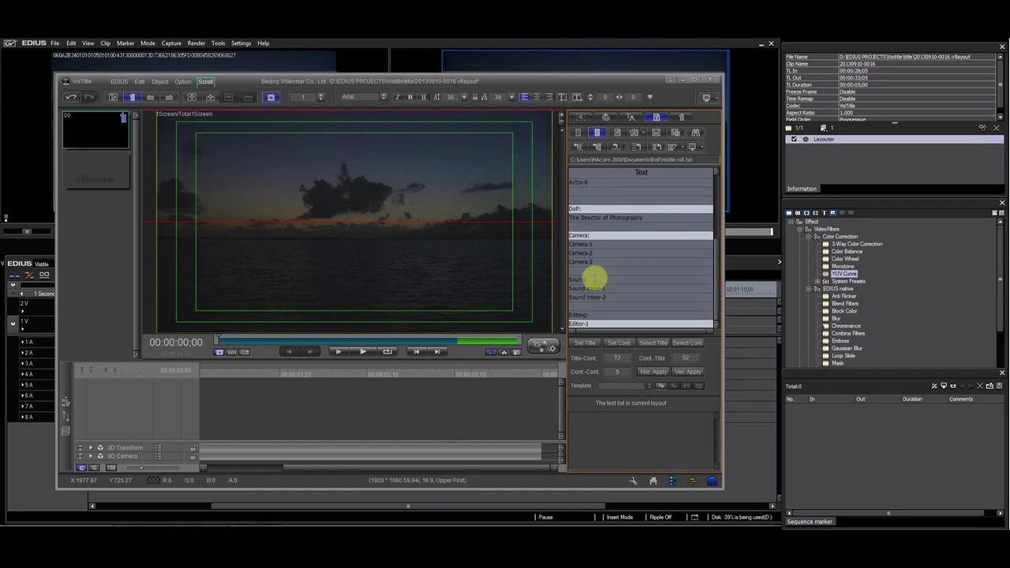
{"action": "left_click", "coordinate": [594, 279]}
{"action": "left_click", "coordinate": [591, 315]}
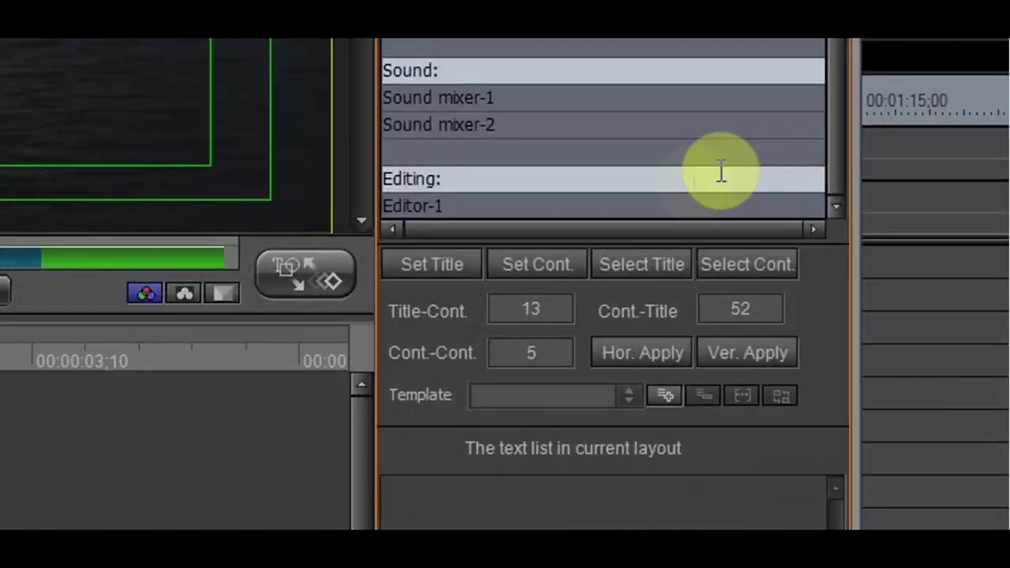
{"action": "left_click", "coordinate": [434, 265]}
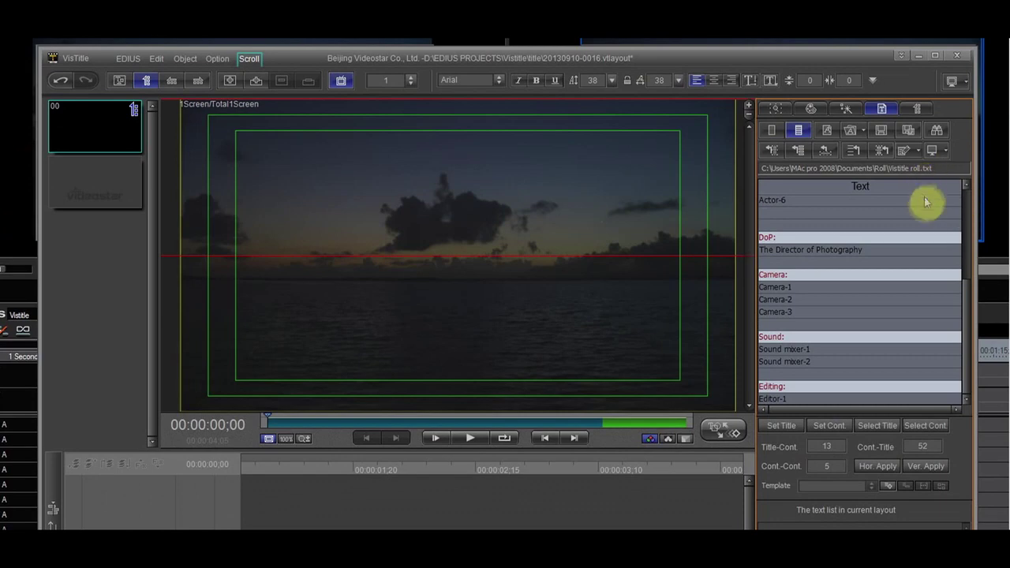
{"action": "left_click", "coordinate": [924, 209]}
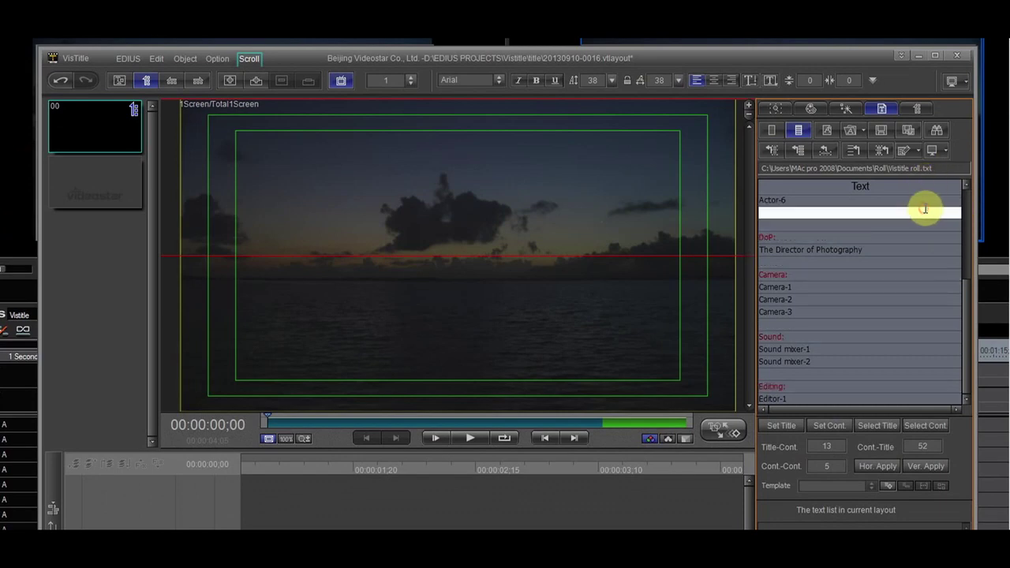
Step: Generate text objects from the credit list, shift the block right, and select the heading lines
{"action": "left_click", "coordinate": [800, 152]}
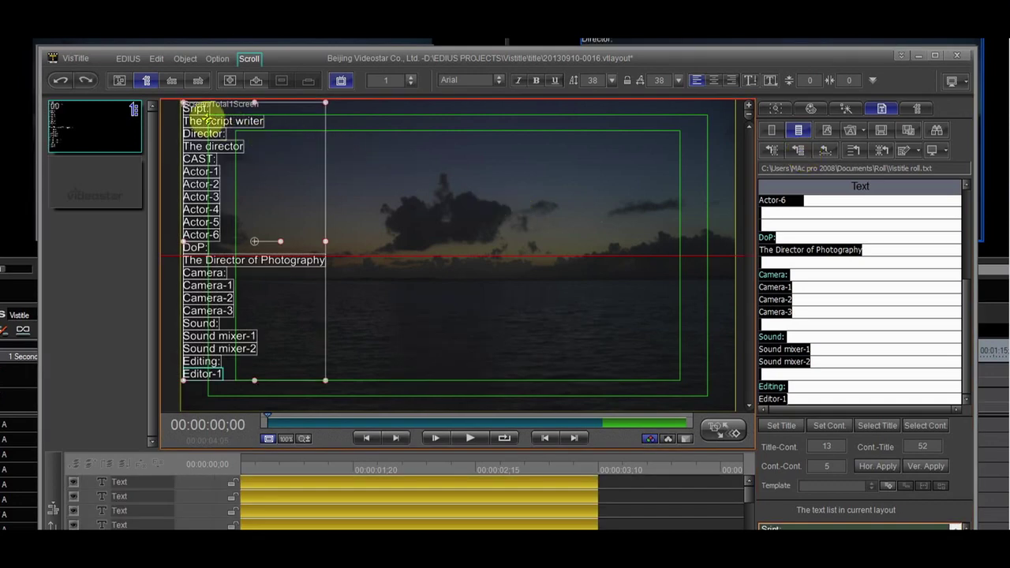
{"action": "left_click_drag", "start_coordinate": [210, 122], "coordinate": [260, 120]}
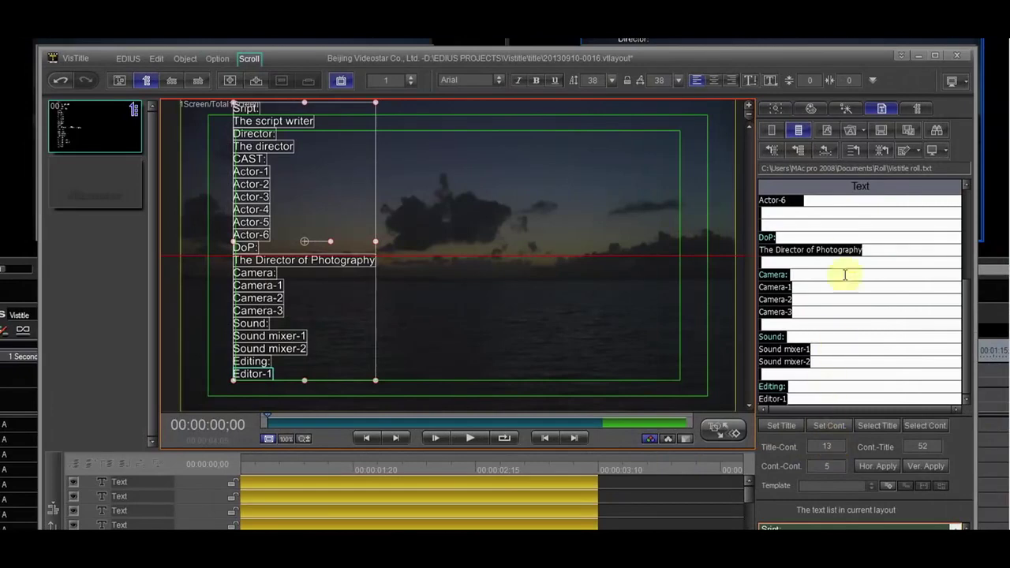
{"action": "left_click", "coordinate": [879, 426]}
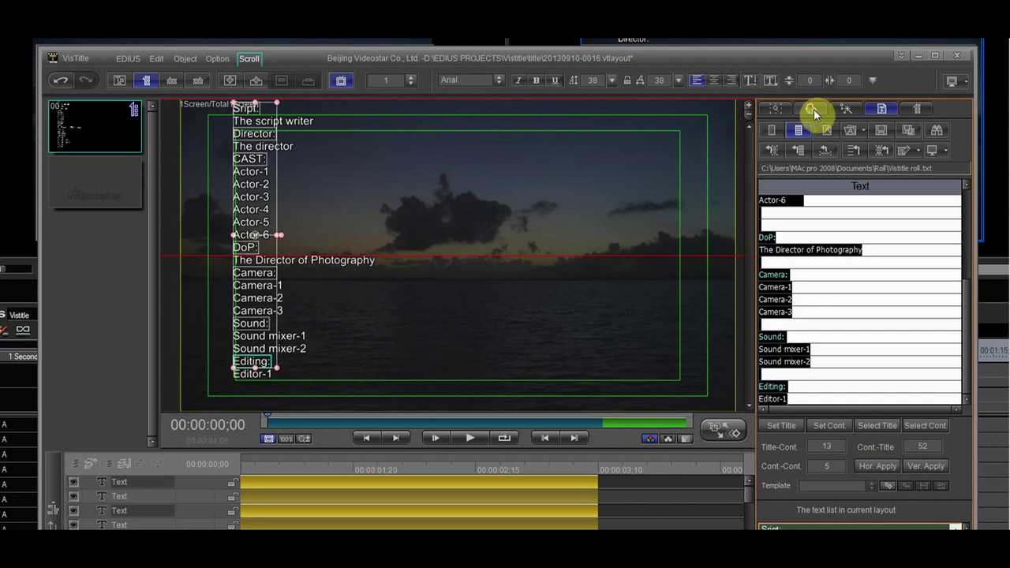
Step: Colour the credit heading lines yellow
{"action": "left_click", "coordinate": [813, 110]}
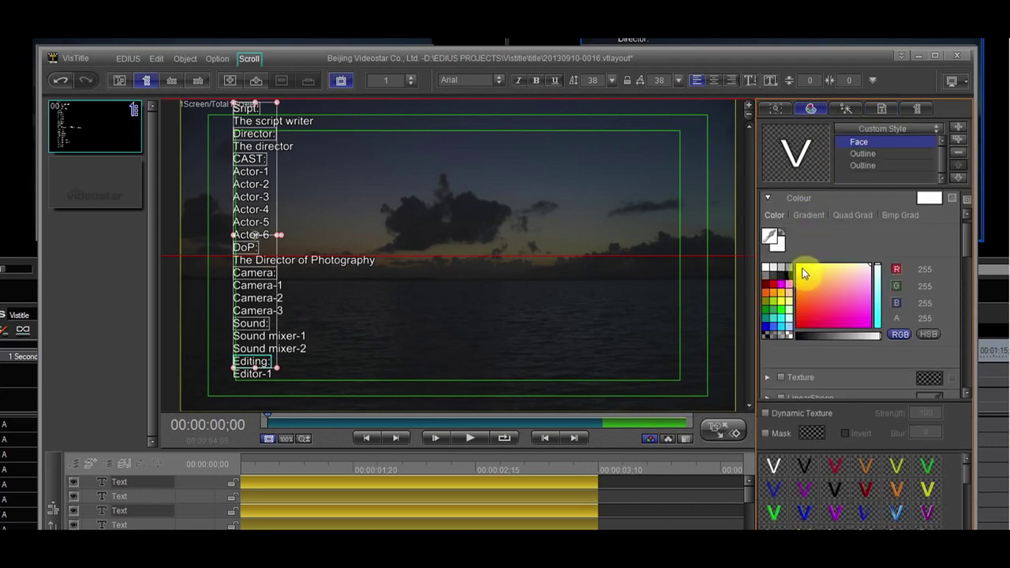
{"action": "left_click", "coordinate": [802, 270]}
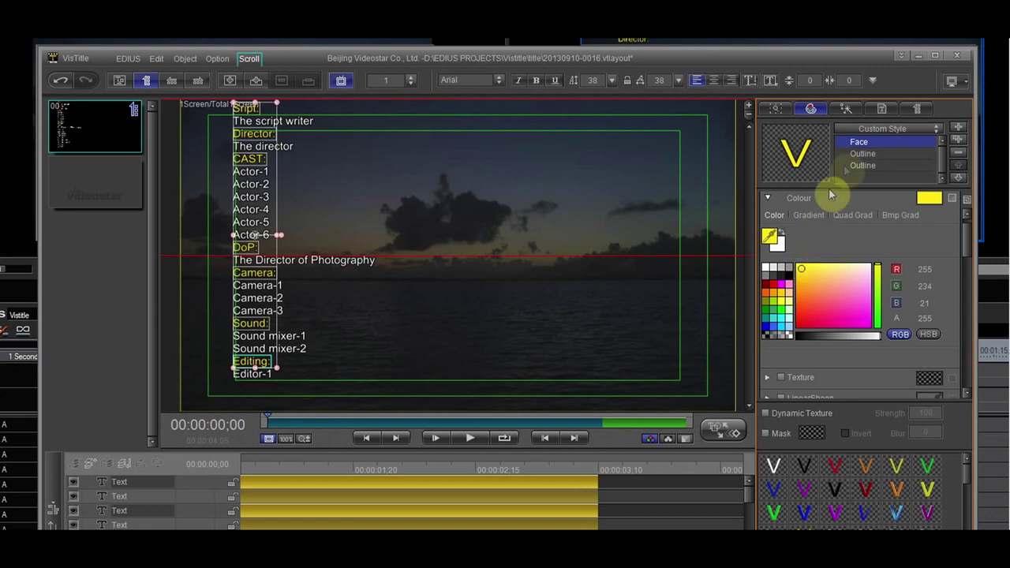
{"action": "left_click", "coordinate": [881, 108]}
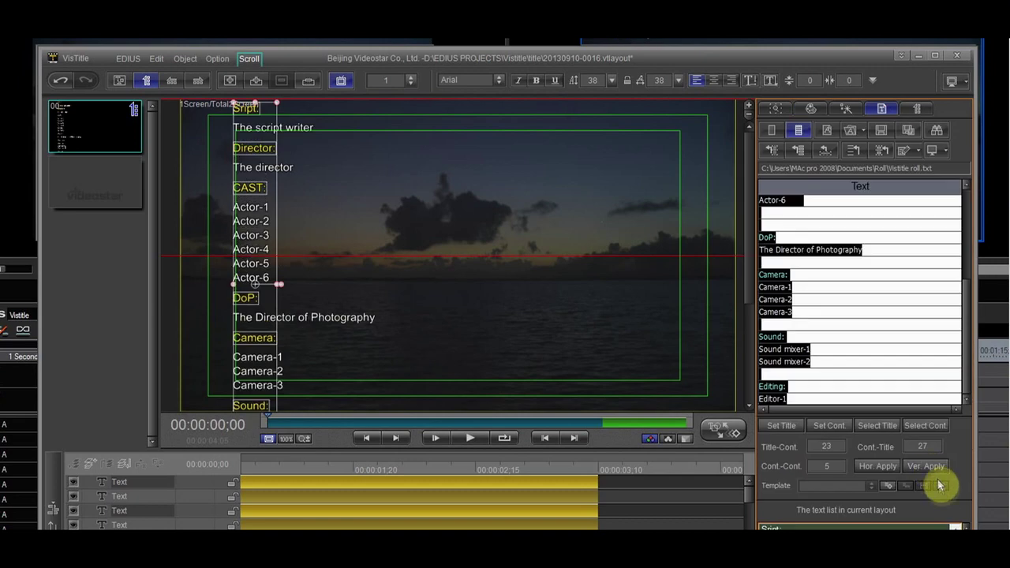
Step: Select the credit name lines and colour them pink
{"action": "left_click", "coordinate": [928, 427]}
{"action": "left_click", "coordinate": [812, 110]}
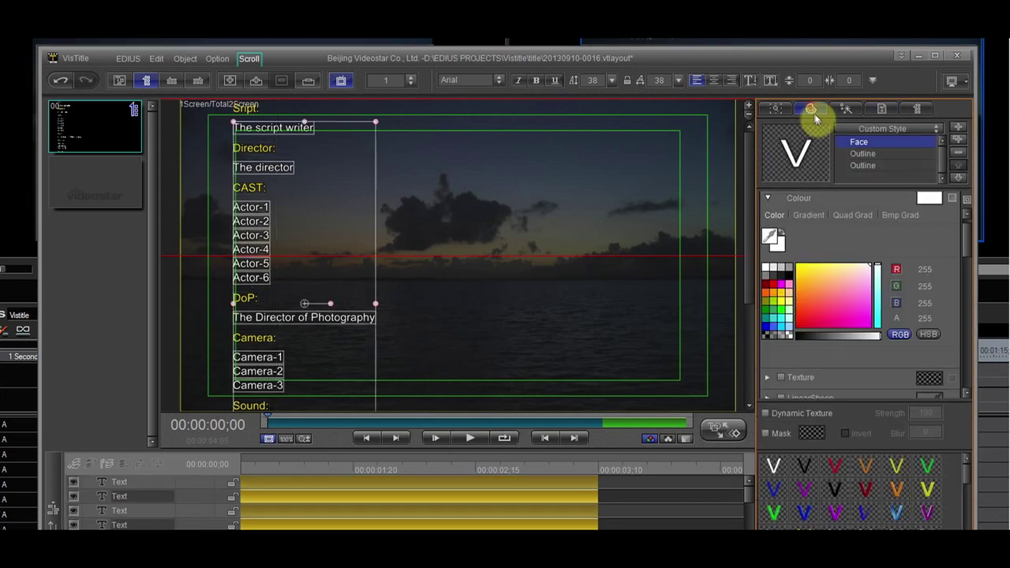
{"action": "mouse_move", "coordinate": [861, 307]}
{"action": "left_mouse_down"}
{"action": "mouse_move", "coordinate": [865, 316]}
{"action": "mouse_move", "coordinate": [814, 278]}
{"action": "mouse_move", "coordinate": [829, 318]}
{"action": "left_mouse_up"}
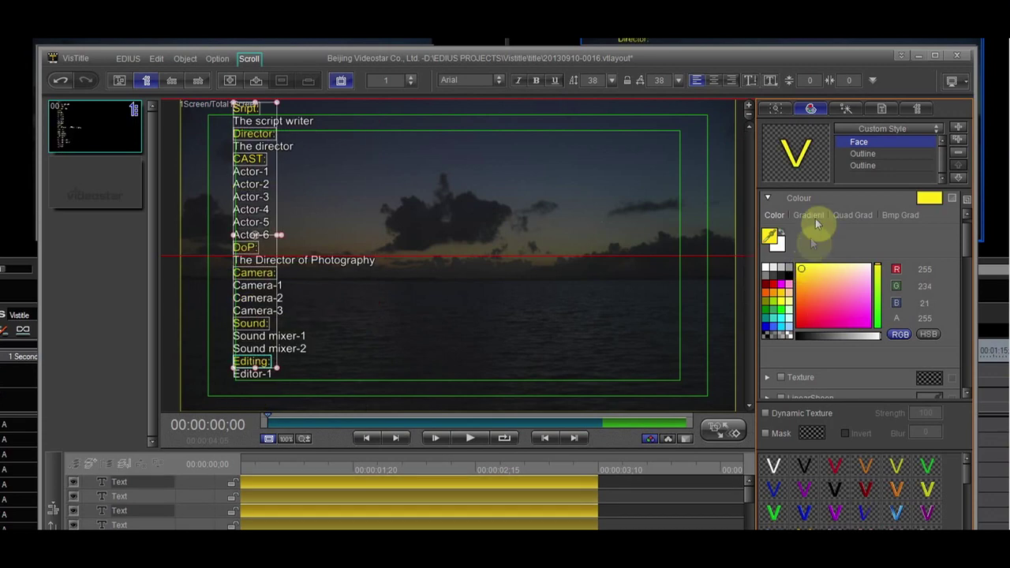
{"action": "left_click", "coordinate": [882, 108]}
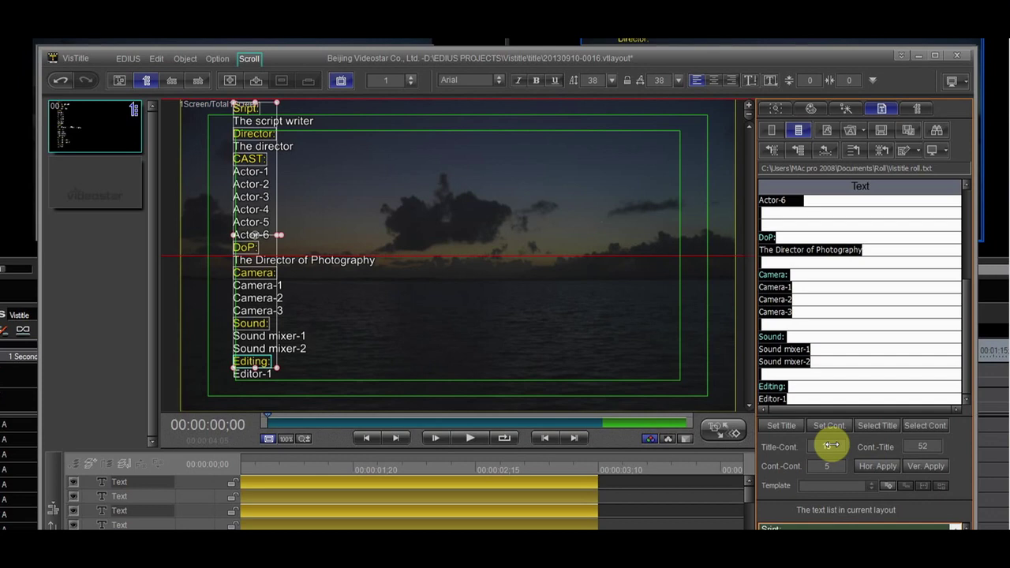
Step: Widen, then tighten, the heading-to-name vertical spacing, applying it to the roll each time
{"action": "left_click_drag", "start_coordinate": [842, 445], "coordinate": [859, 446]}
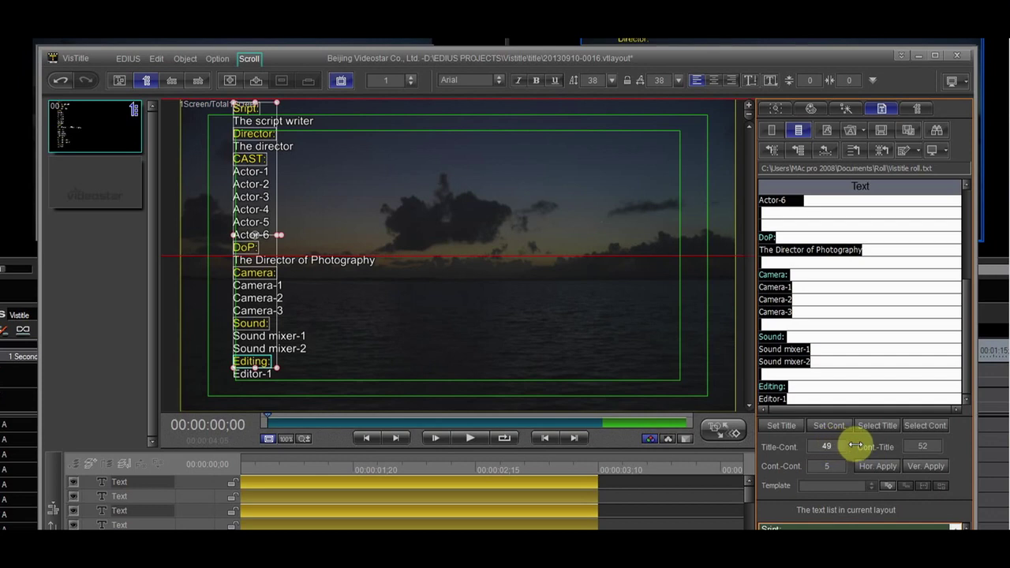
{"action": "left_click", "coordinate": [928, 468]}
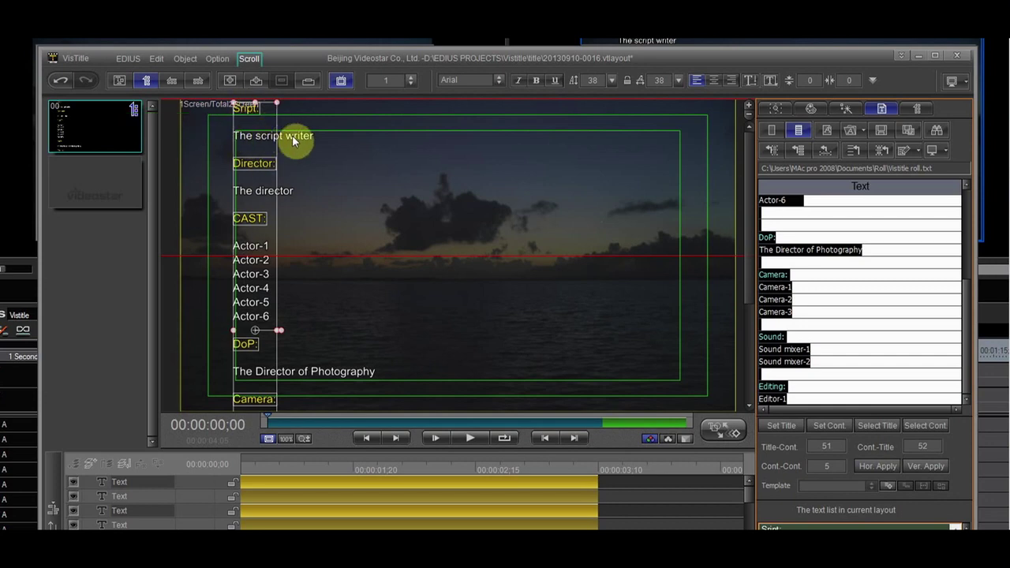
{"action": "left_click_drag", "start_coordinate": [807, 451], "coordinate": [795, 451]}
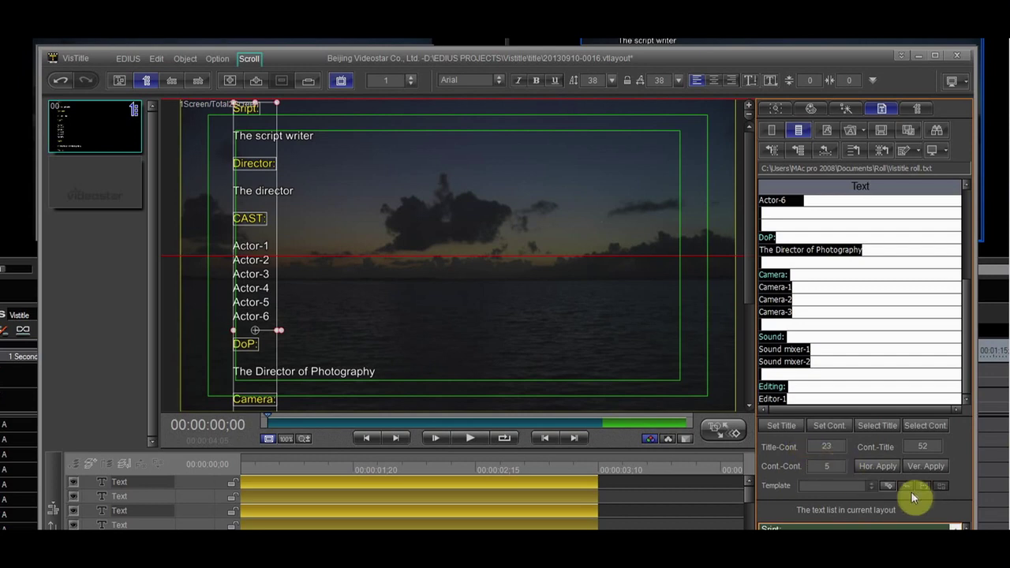
{"action": "left_click", "coordinate": [929, 467]}
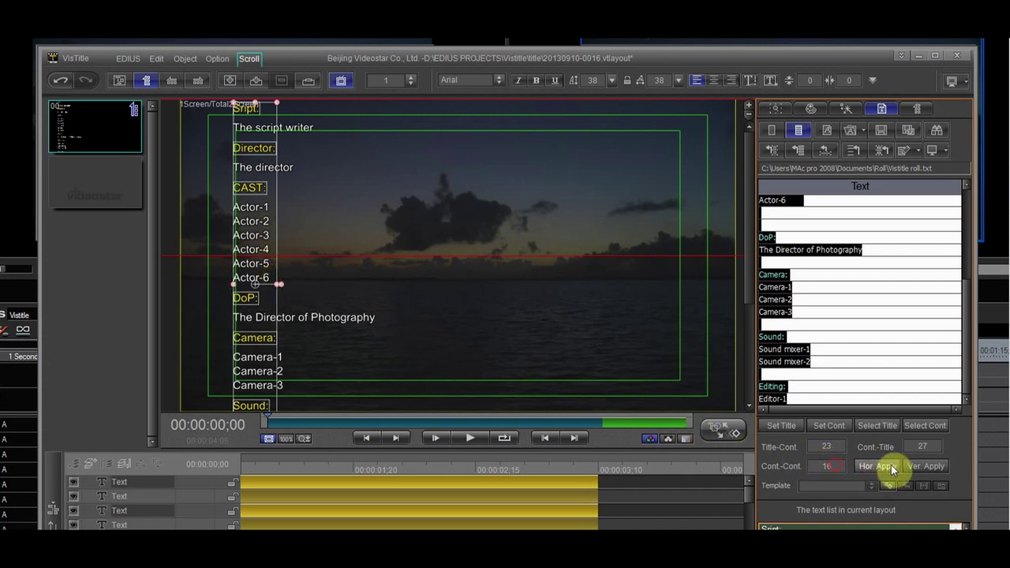
{"action": "left_click", "coordinate": [923, 467]}
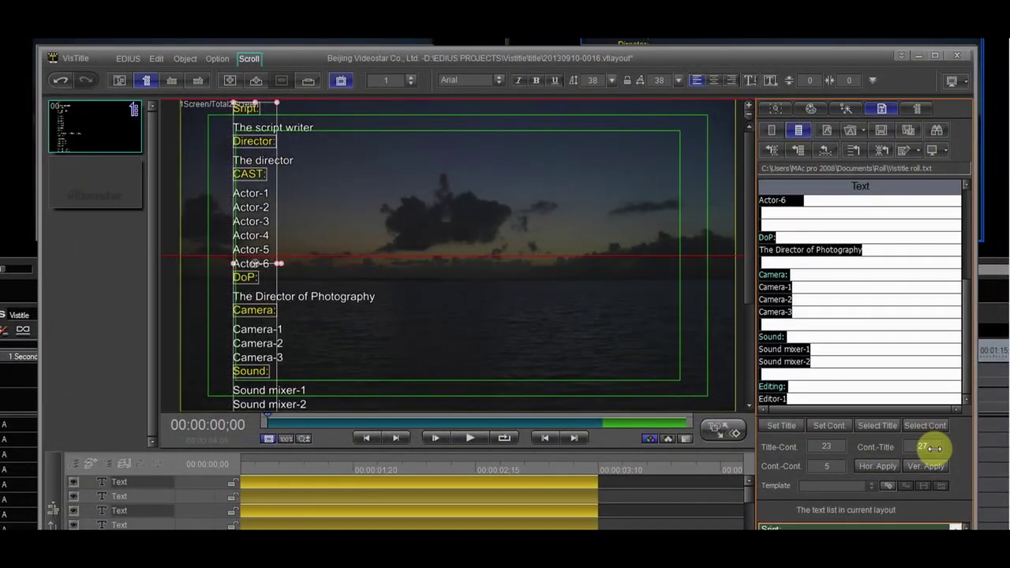
{"action": "left_click", "coordinate": [929, 467]}
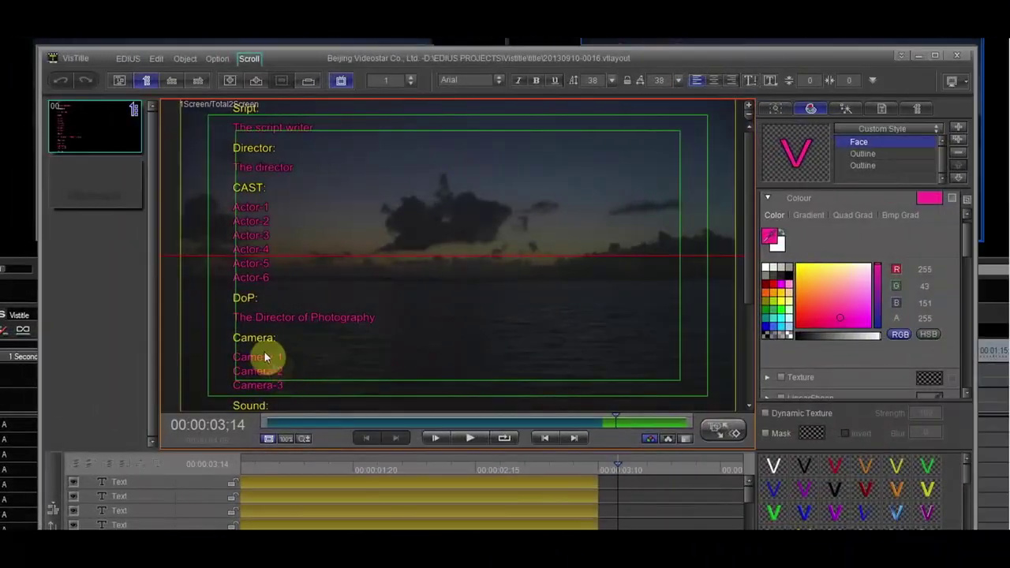
Step: Change the roll ending from End Cut Out to End Roll Out
{"action": "left_click", "coordinate": [918, 110]}
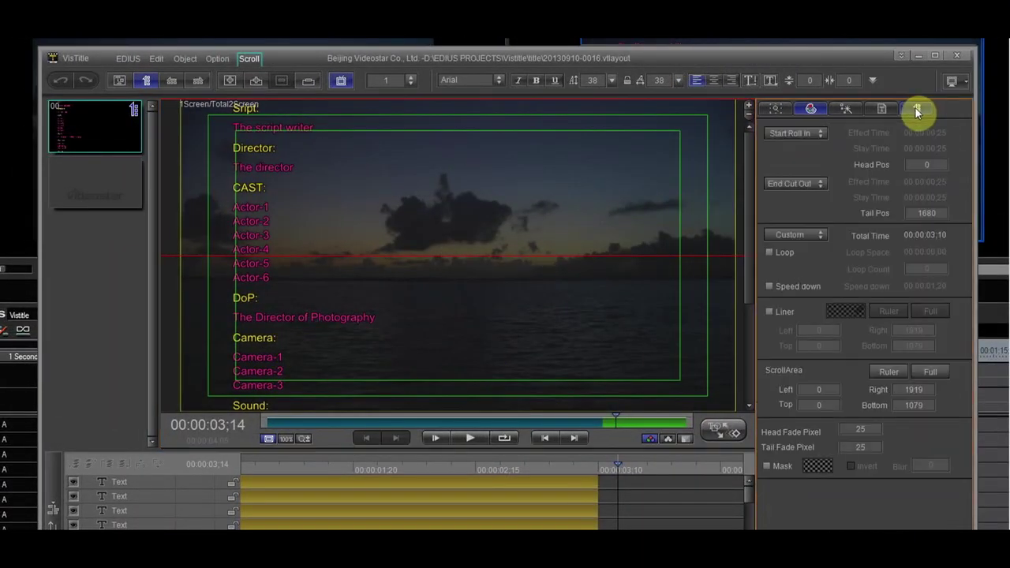
{"action": "left_click", "coordinate": [805, 190]}
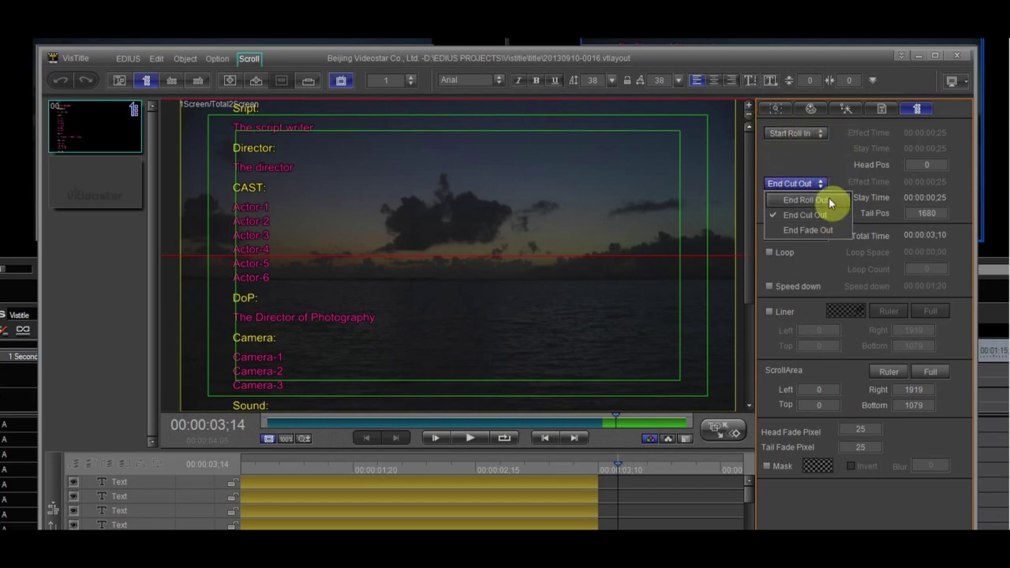
{"action": "left_click", "coordinate": [828, 199]}
Step: Scrub the timeline to preview the credits scrolling toward the end
{"action": "left_click", "coordinate": [250, 465]}
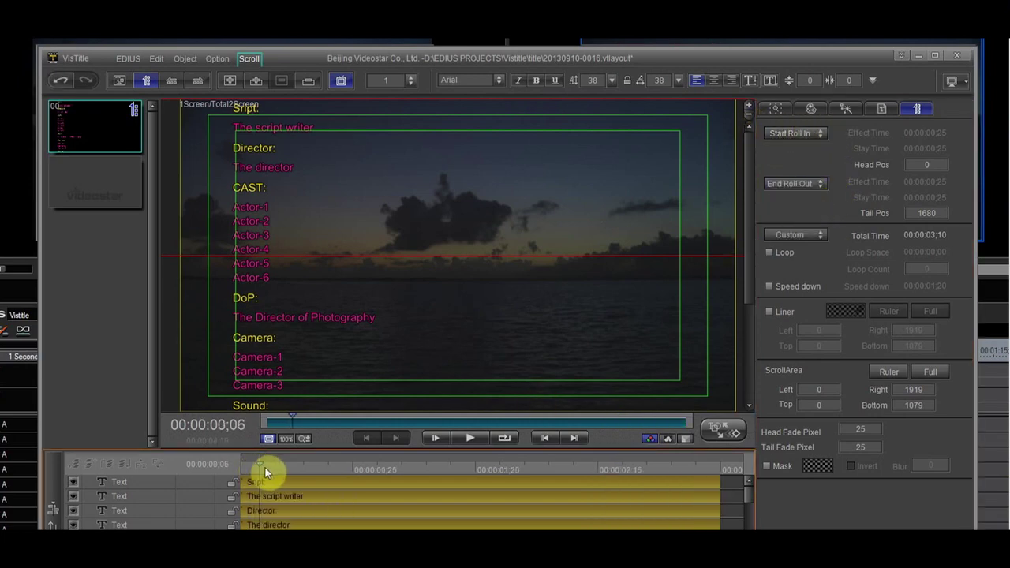
{"action": "left_click_drag", "start_coordinate": [264, 466], "coordinate": [627, 506]}
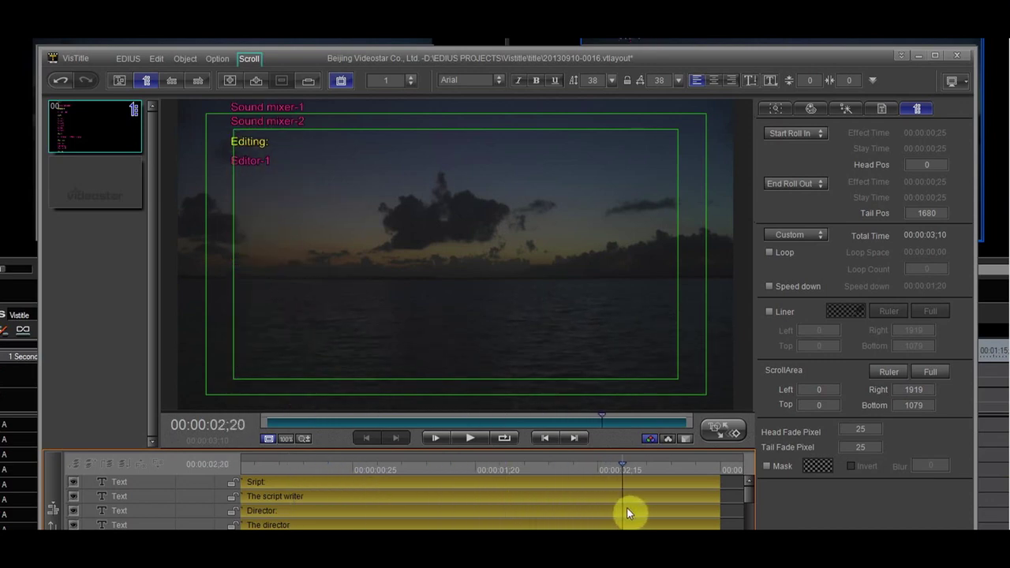
{"action": "left_click_drag", "start_coordinate": [630, 513], "coordinate": [672, 505]}
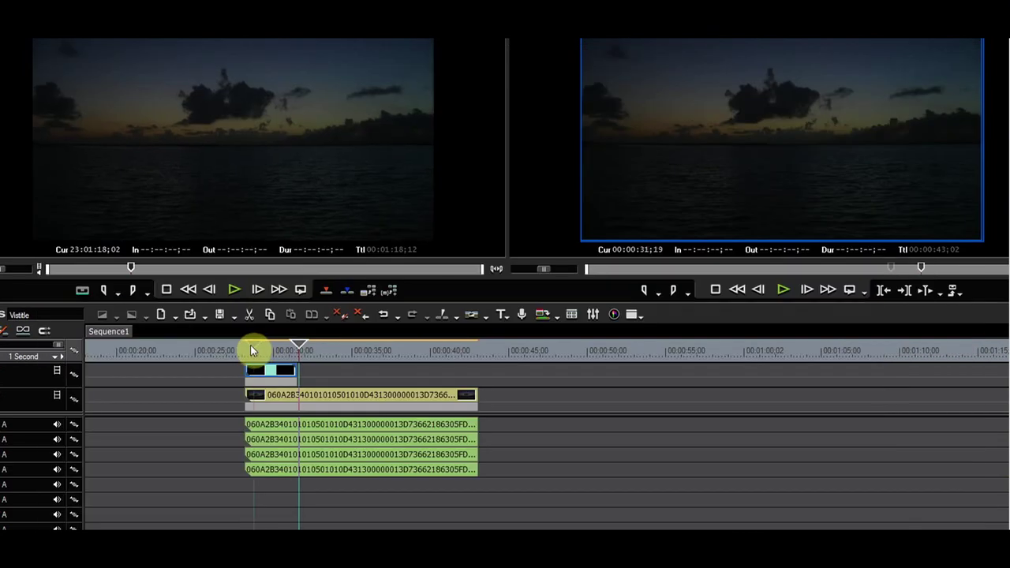
Step: Play the credits over the footage from the title start, then select the title clip's end
{"action": "left_click", "coordinate": [252, 351]}
{"action": "left_click", "coordinate": [785, 291]}
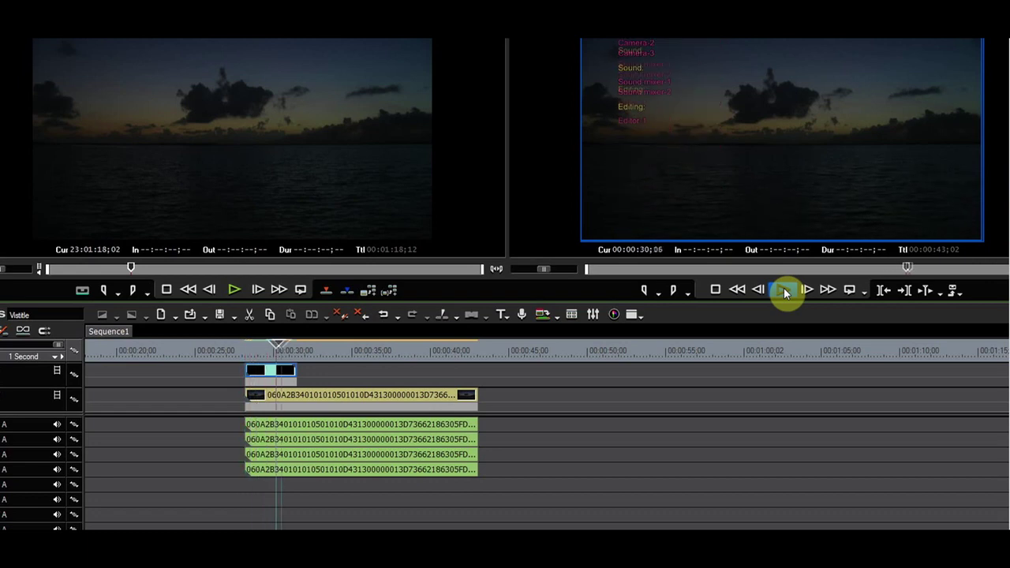
{"action": "left_click", "coordinate": [784, 291]}
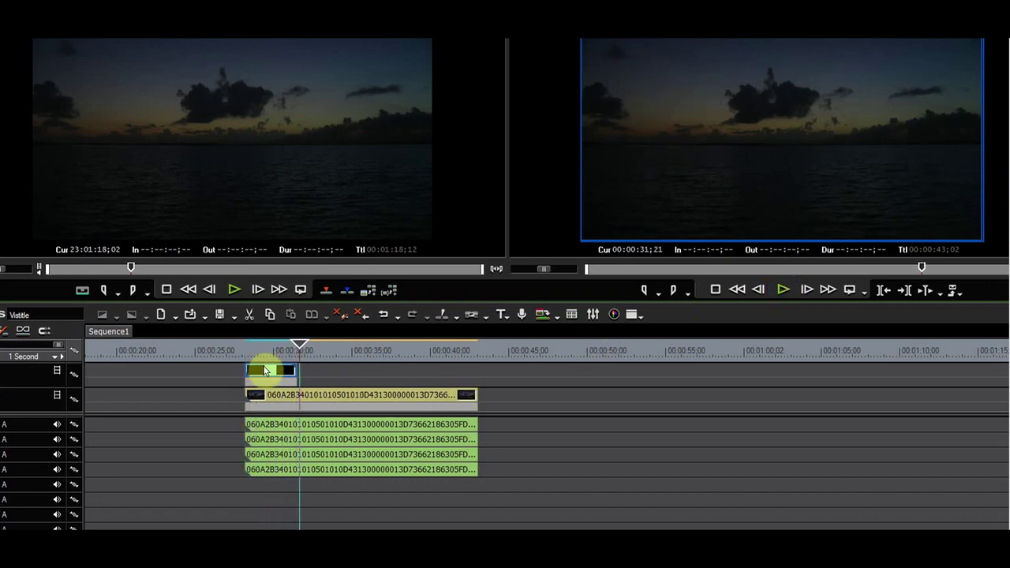
{"action": "key", "text": "Page_Up"}
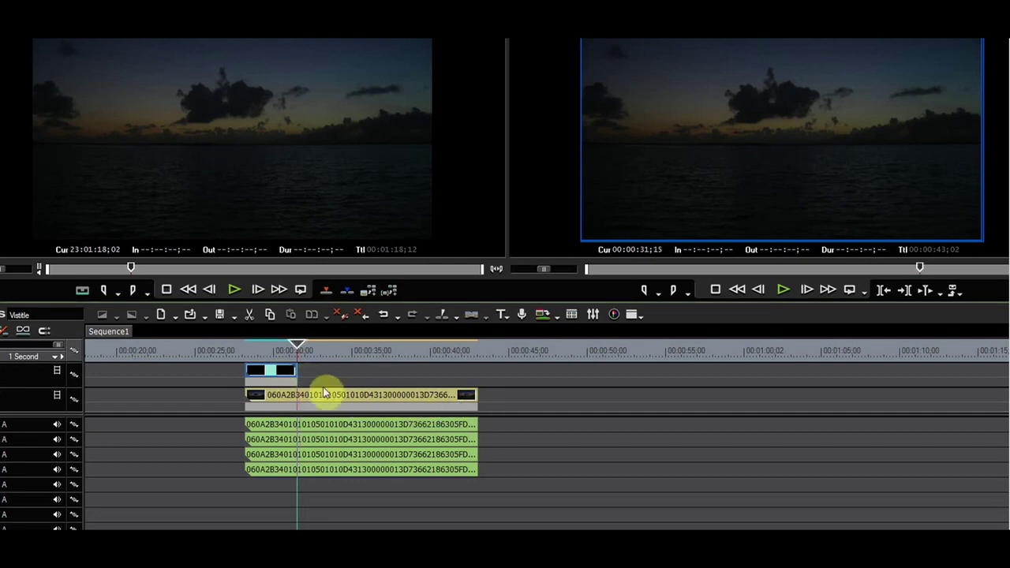
{"action": "left_click", "coordinate": [288, 373]}
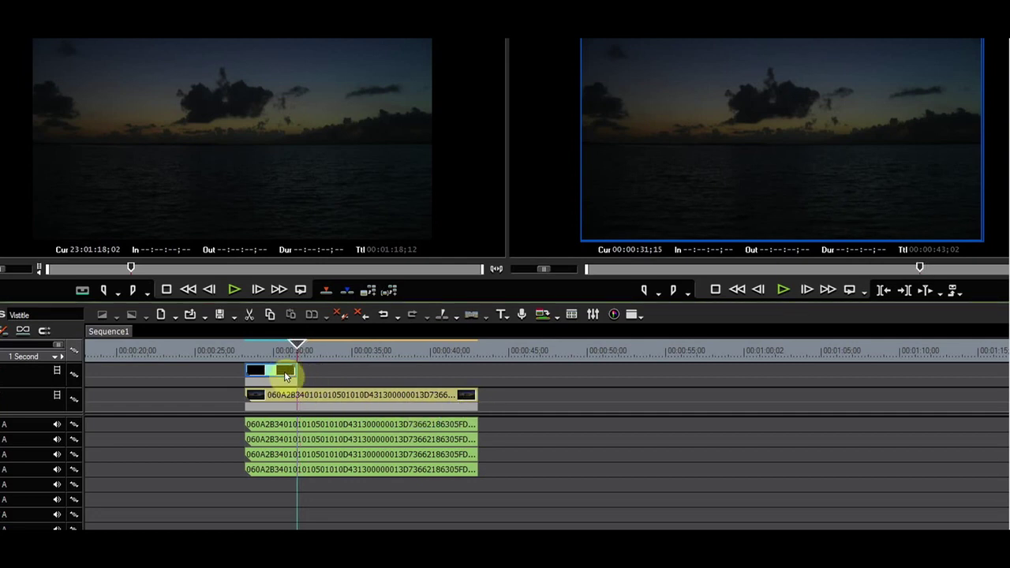
Step: Extend the roll duration to the footage end and save the changed layout
{"action": "double_click", "coordinate": [286, 375]}
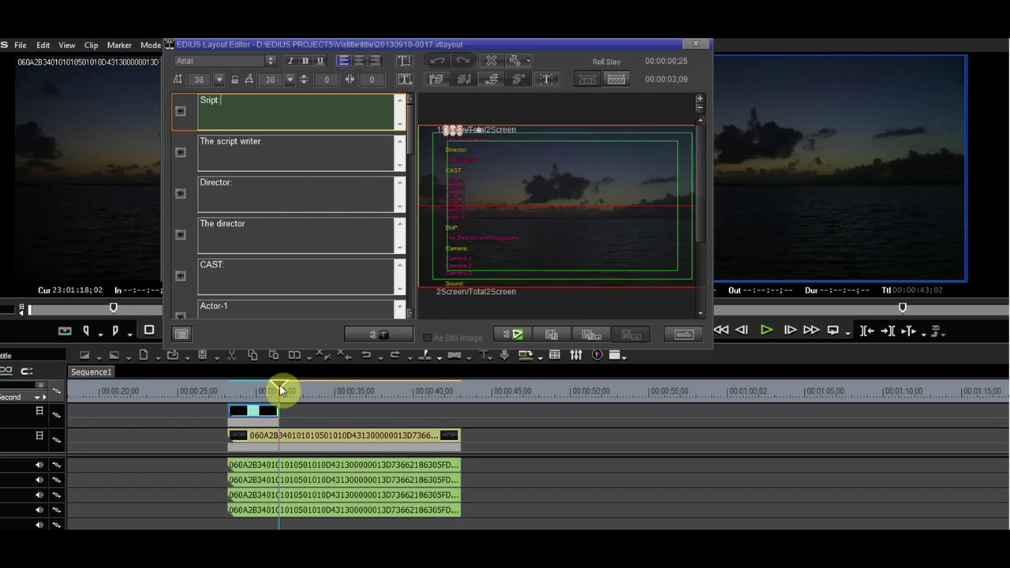
{"action": "left_click_drag", "start_coordinate": [282, 389], "coordinate": [317, 393]}
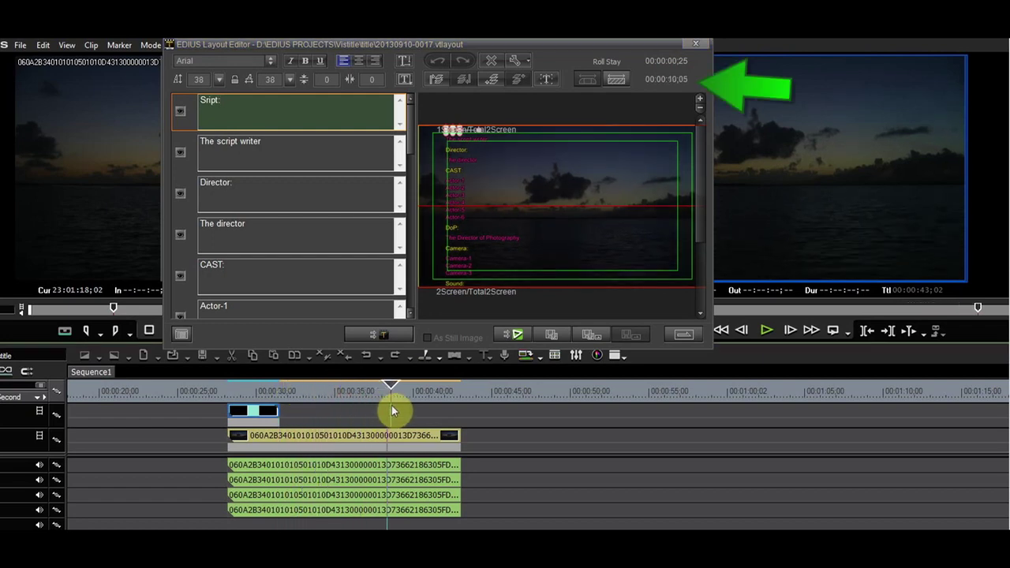
{"action": "left_click_drag", "start_coordinate": [439, 408], "coordinate": [461, 408]}
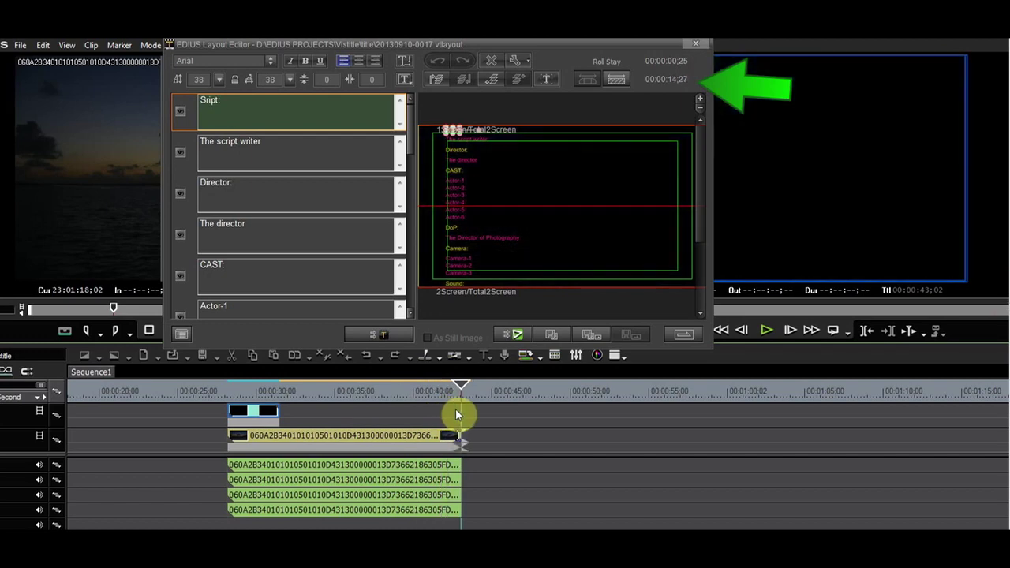
{"action": "left_click", "coordinate": [616, 81]}
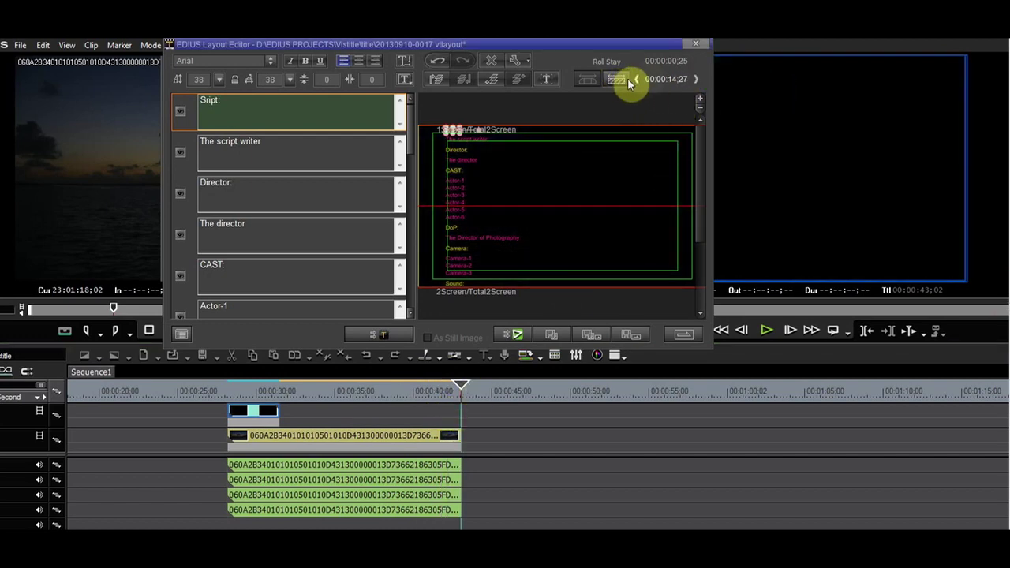
{"action": "left_click", "coordinate": [695, 46]}
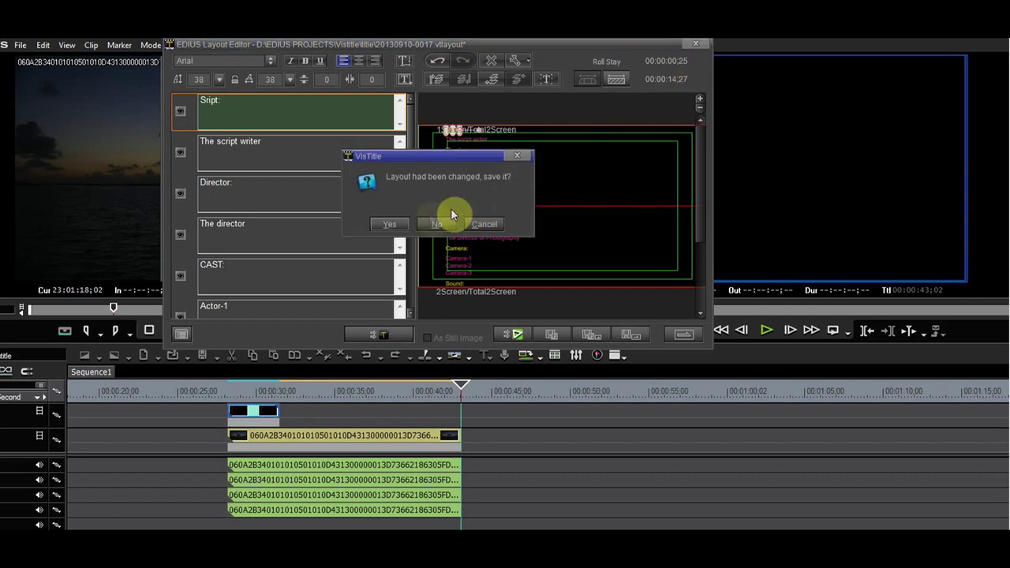
{"action": "key", "text": "Return"}
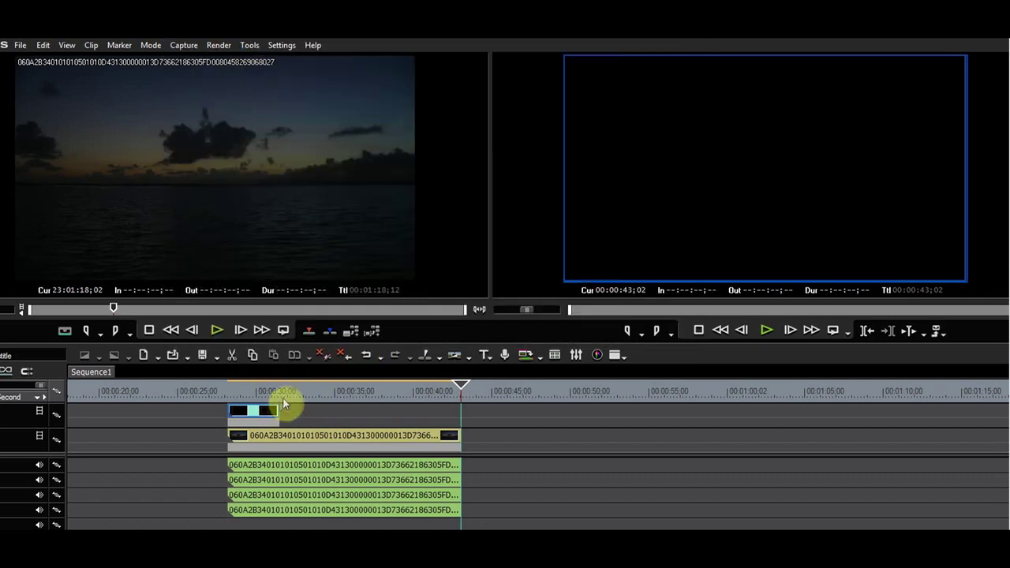
Step: Stretch the title clip across the sunset footage and play it from the start
{"action": "left_click_drag", "start_coordinate": [278, 415], "coordinate": [461, 430]}
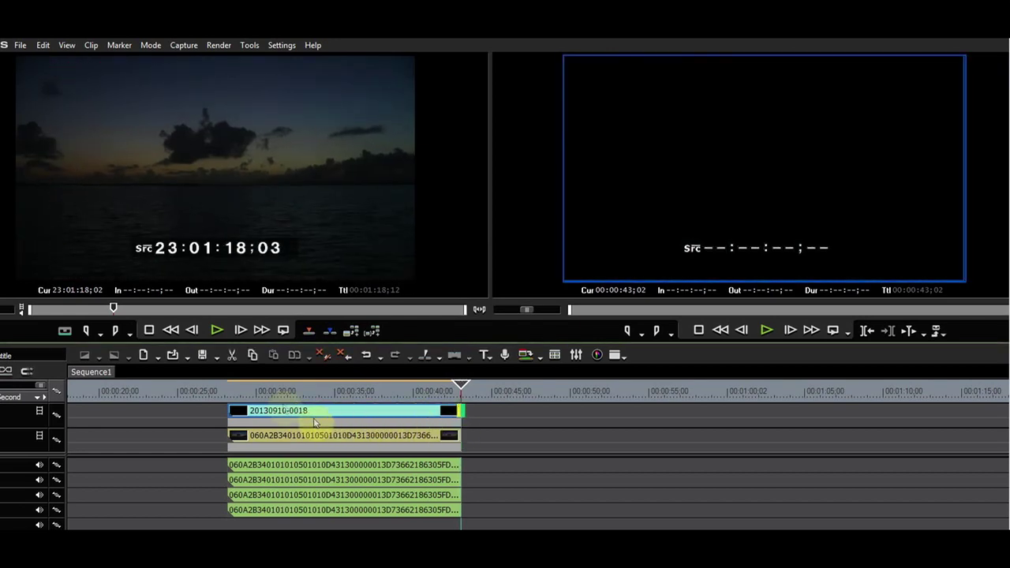
{"action": "left_click", "coordinate": [223, 389]}
{"action": "left_click", "coordinate": [766, 332]}
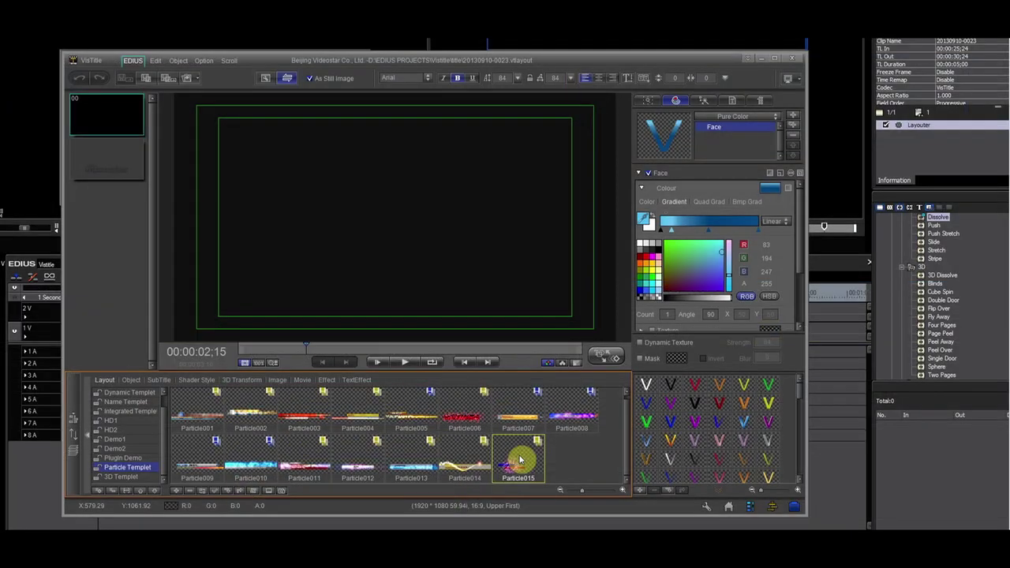
Step: Apply the Particle015 template to the title and preview its animation
{"action": "double_click", "coordinate": [520, 458]}
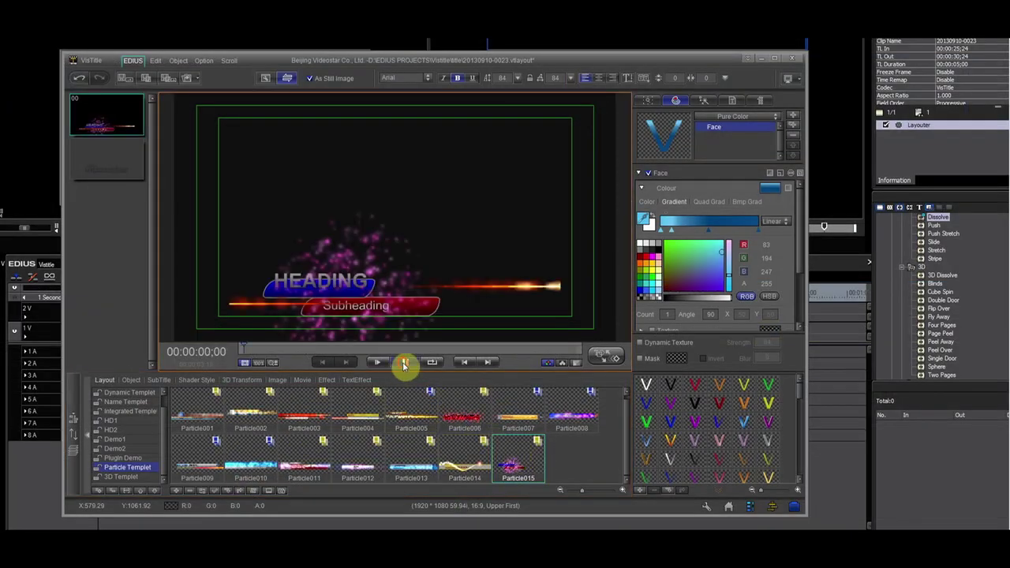
{"action": "left_click", "coordinate": [404, 363]}
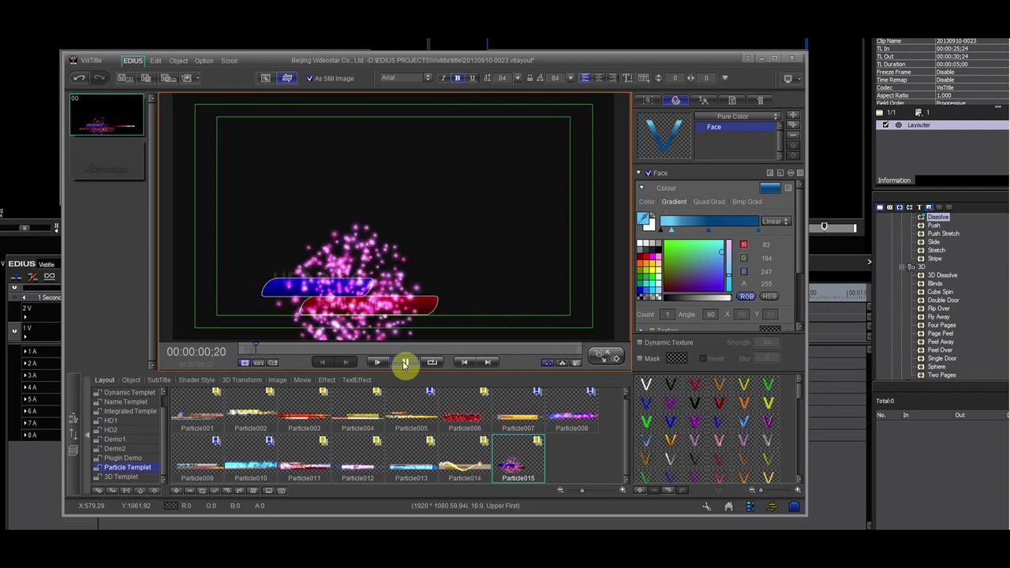